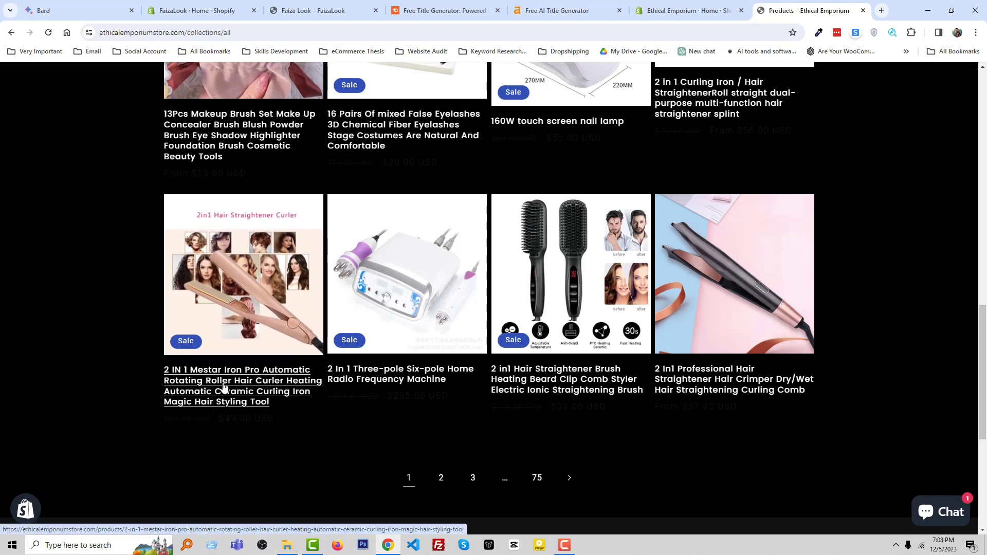
Copy the 2 IN 1 Mestar Iron Pro product's title from the storefront, then find and open that product in the Shopify admin
left_click(224, 381)
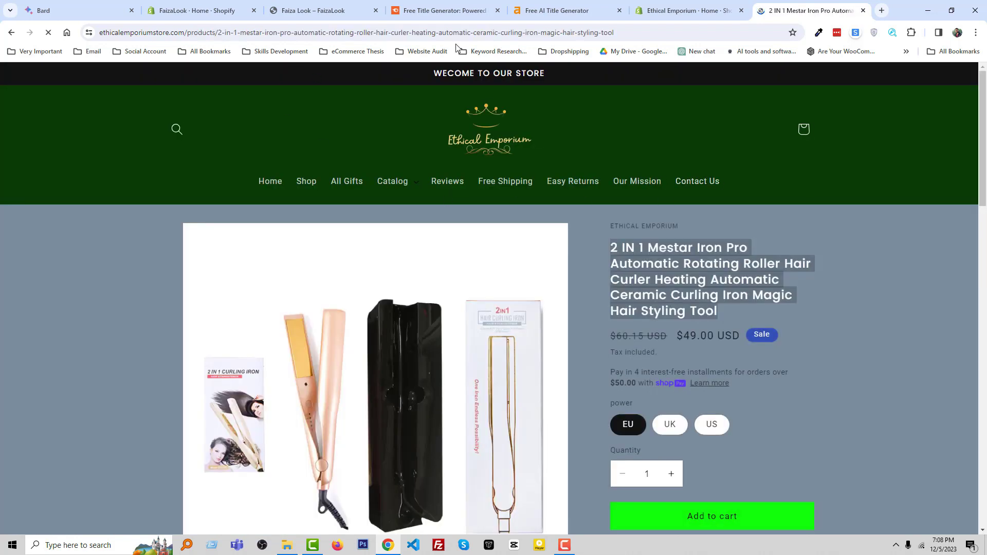
left_click(684, 10)
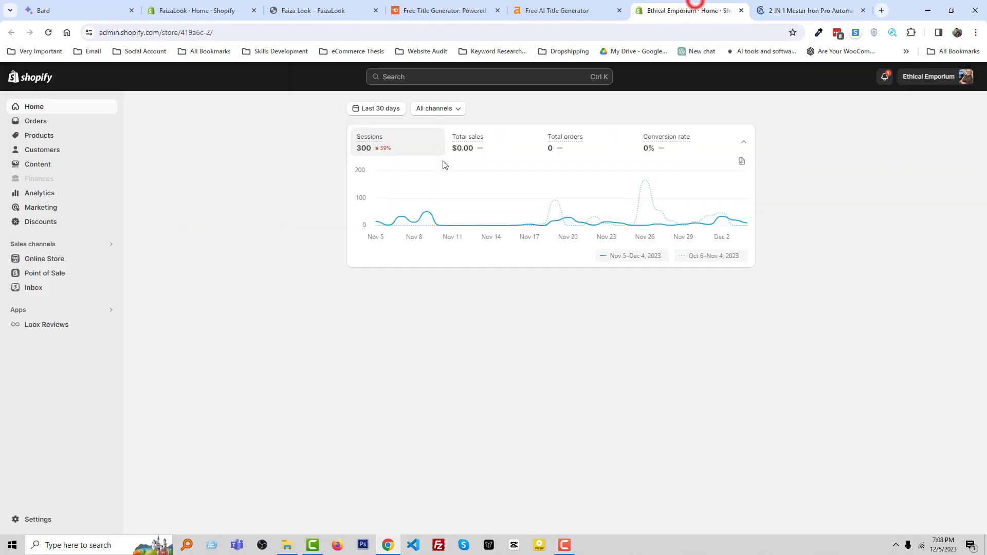
left_click(39, 135)
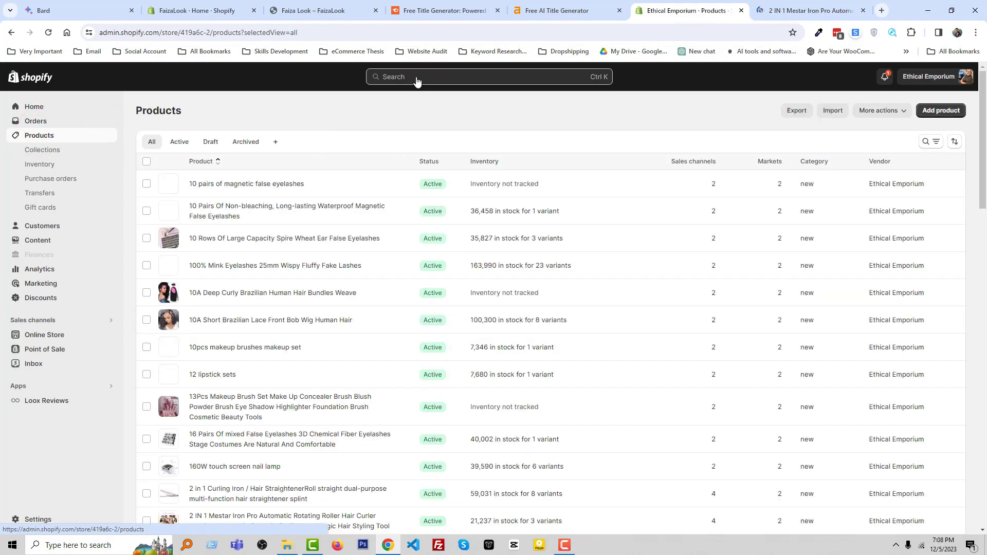
left_click(419, 78)
type("2 IN 1 Mestar Iron Pro Automatic Rotating Roller Hair Curler Heating Automatic Ceramic Curling Iron Magic Hair Styling Tool")
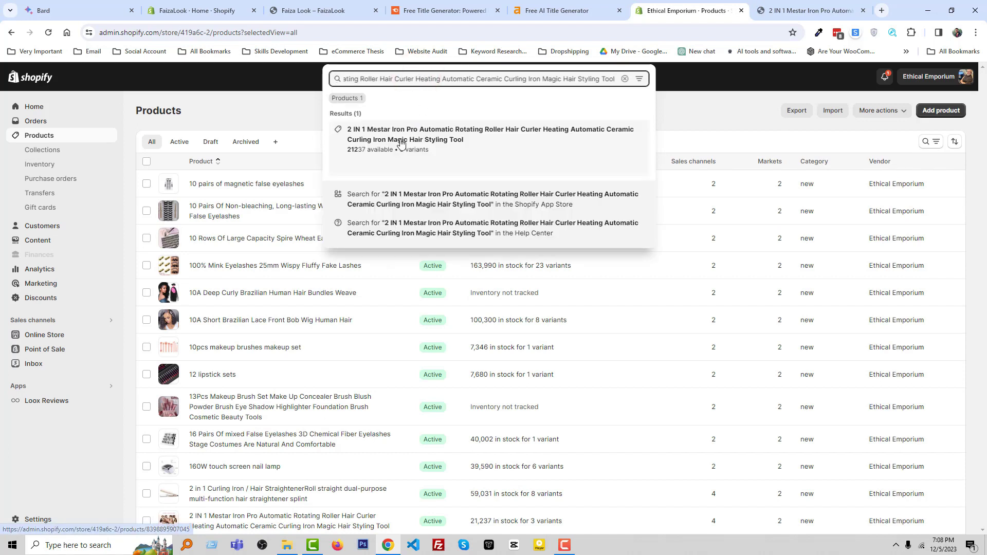
left_click(401, 141)
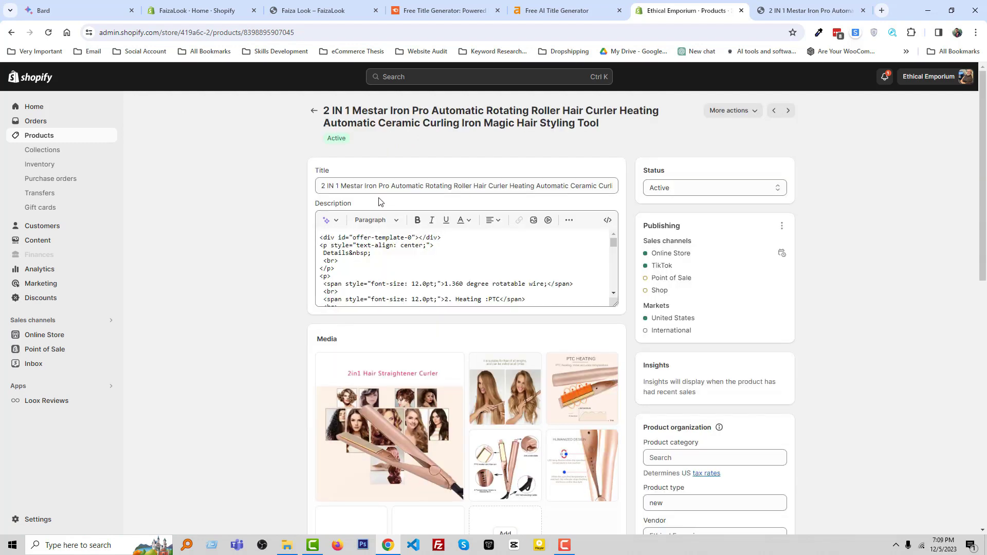
left_click_drag(609, 128, 323, 110)
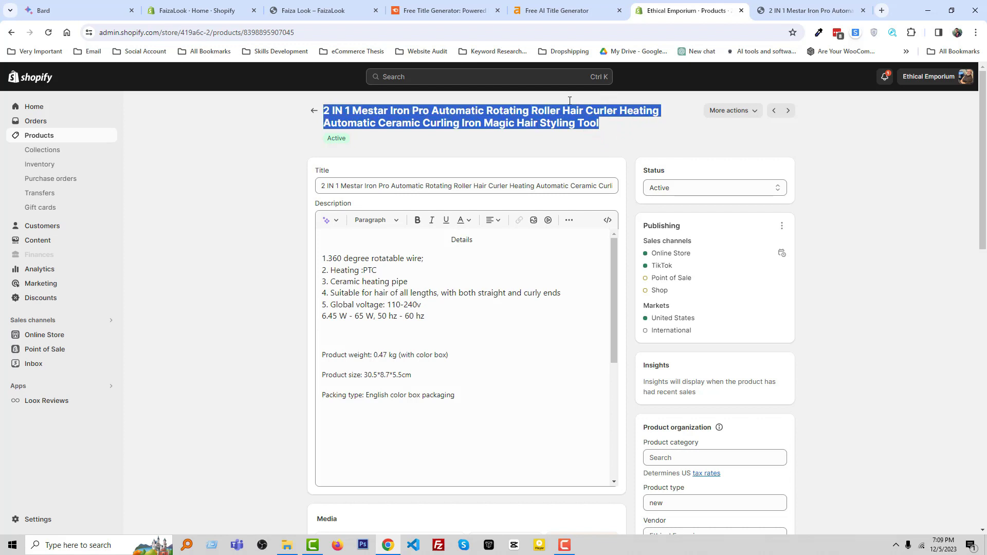
left_click(617, 129)
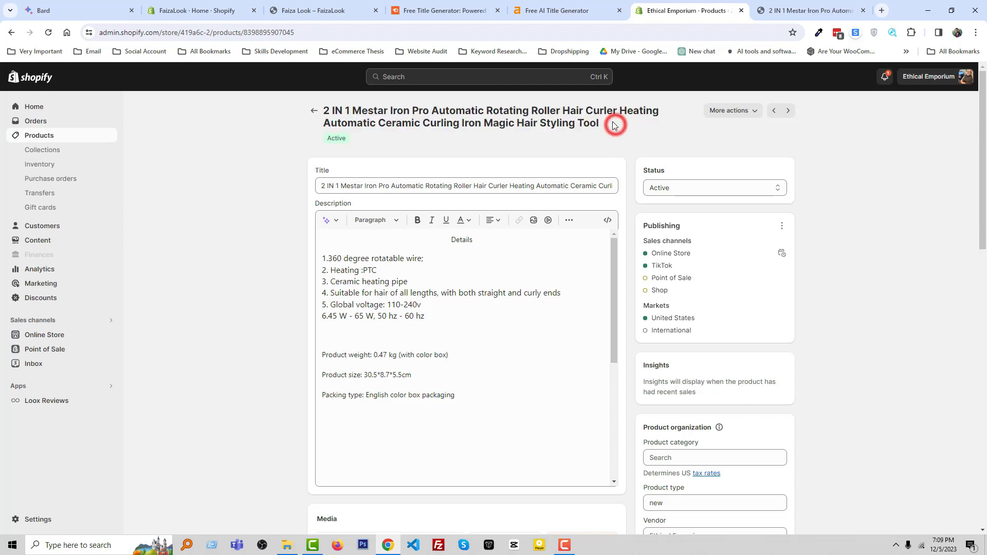
triple_click(615, 127)
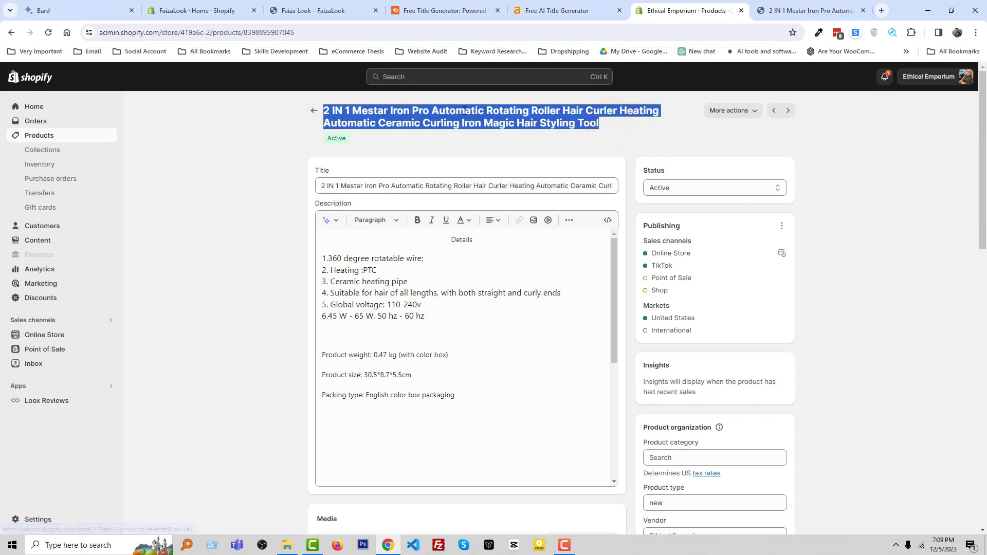
left_click(617, 123)
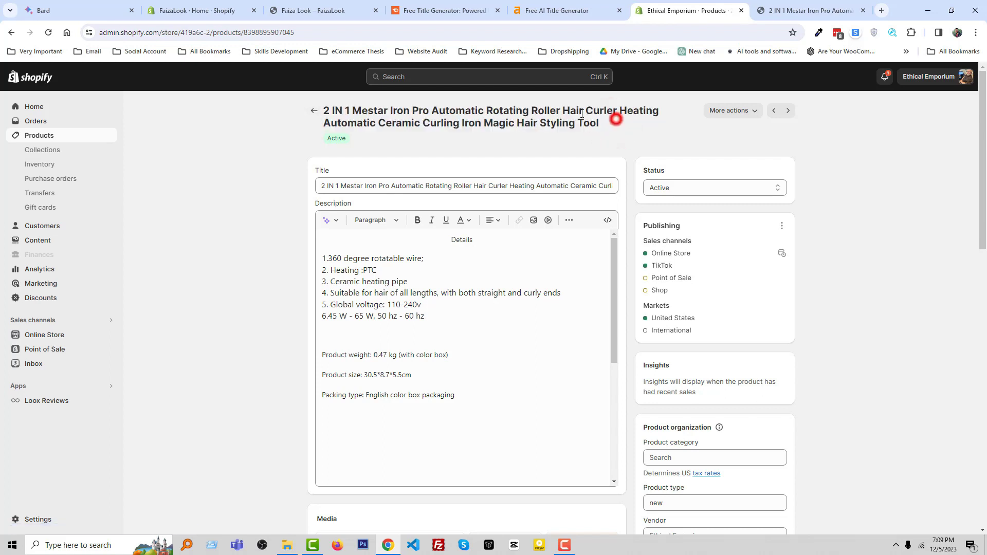
Search Google in a new browser tab for "product title standard length"
left_click(882, 10)
left_click(474, 229)
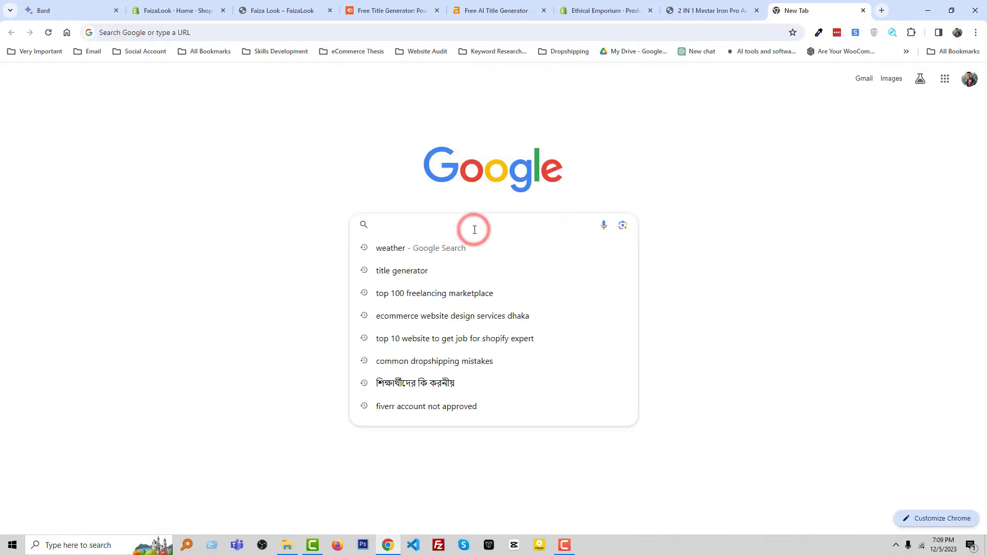
type("P")
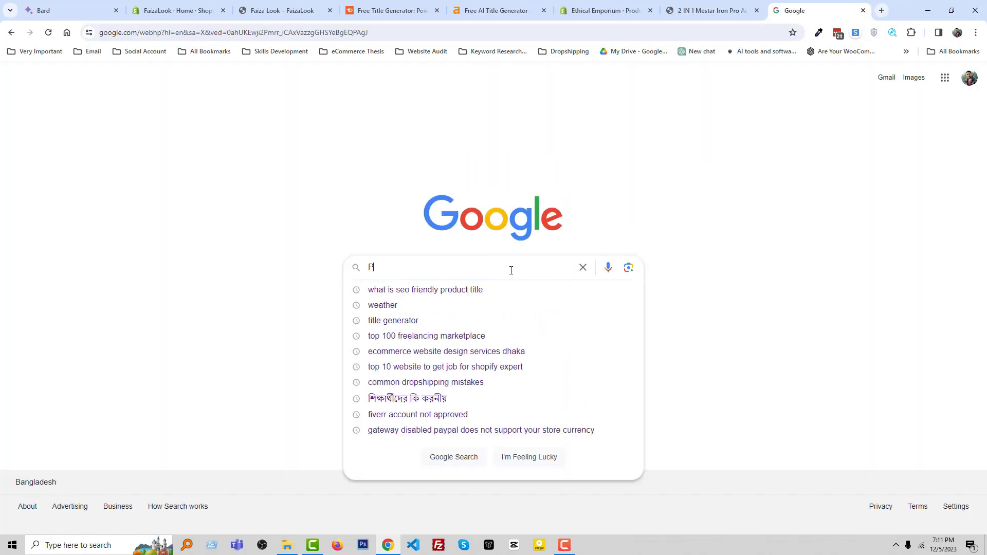
type("roduct title ")
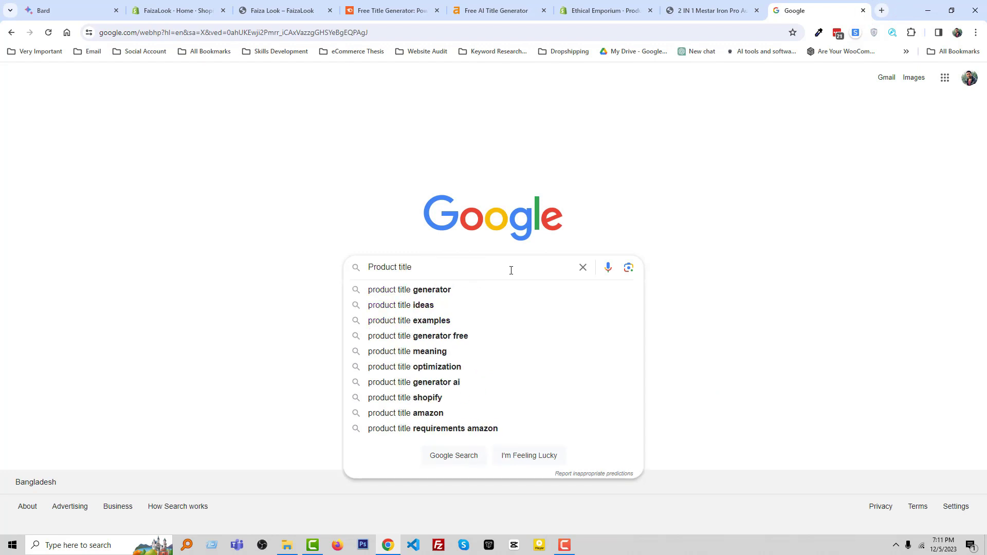
type("Stan")
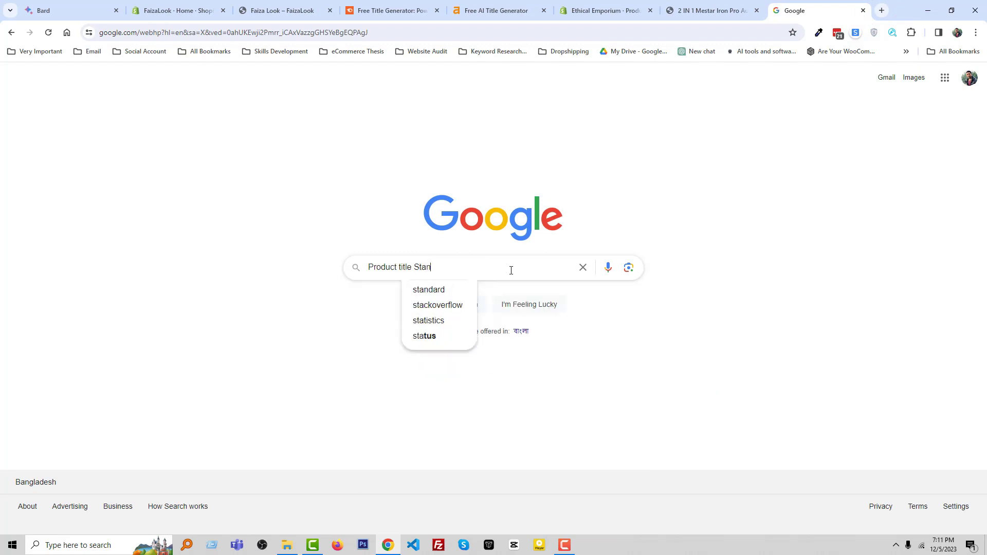
key("Down")
type("length")
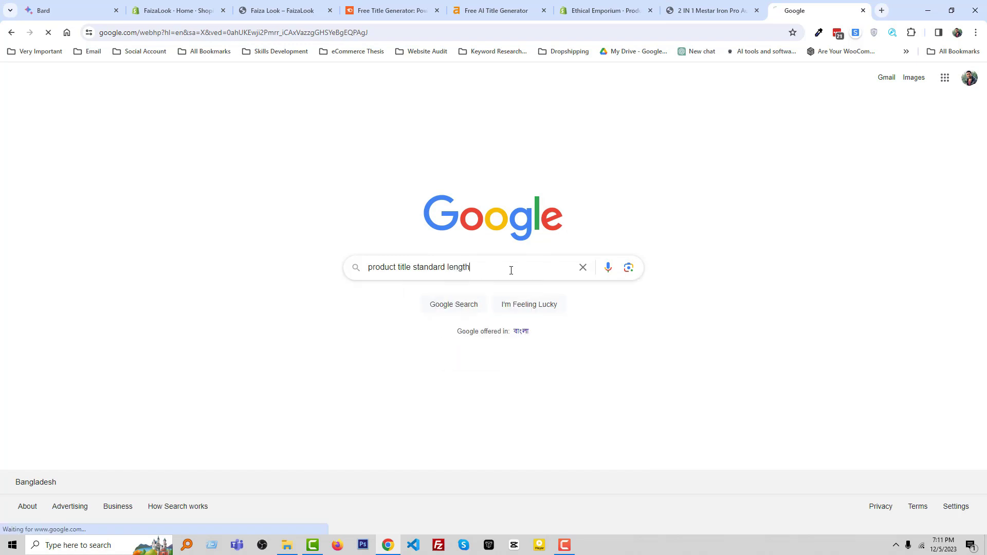
key("Return")
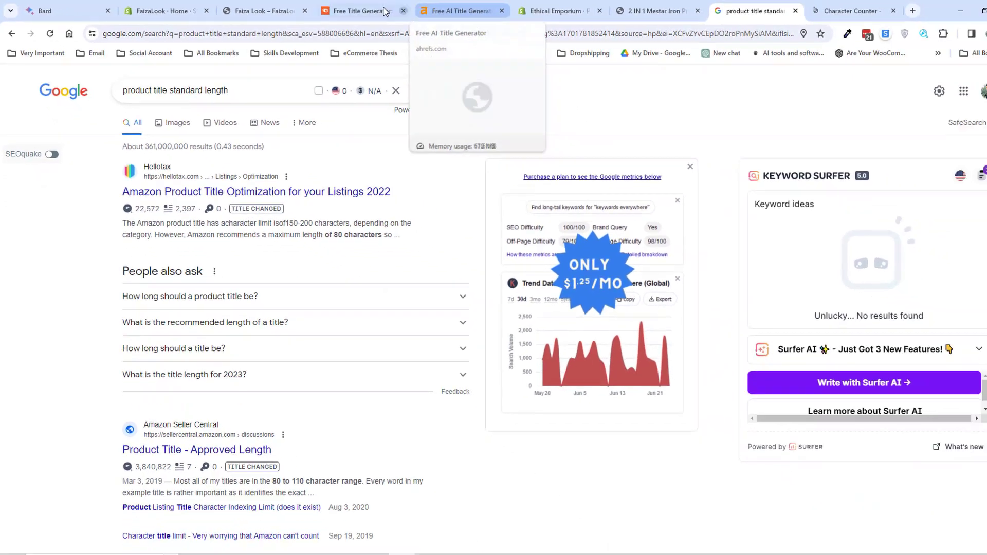
Copy the full product title from the Shopify product and paste it into the WordCounter character counter
left_click(569, 7)
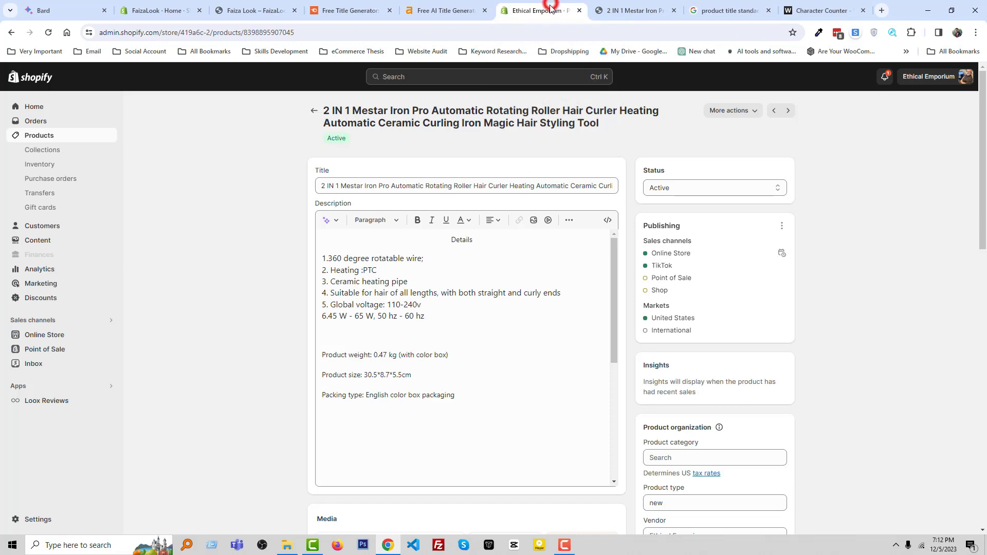
left_click(458, 188)
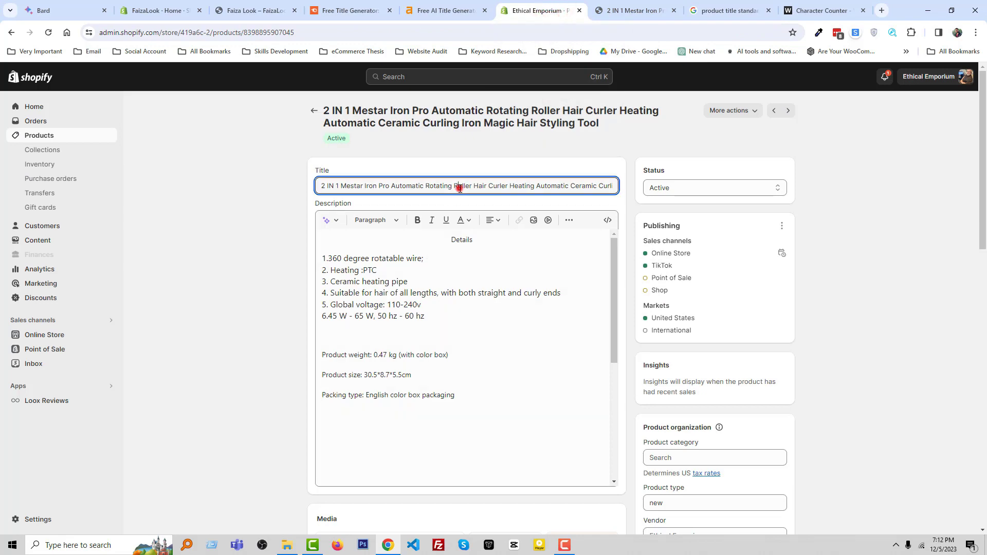
triple_click(460, 188)
right_click(476, 191)
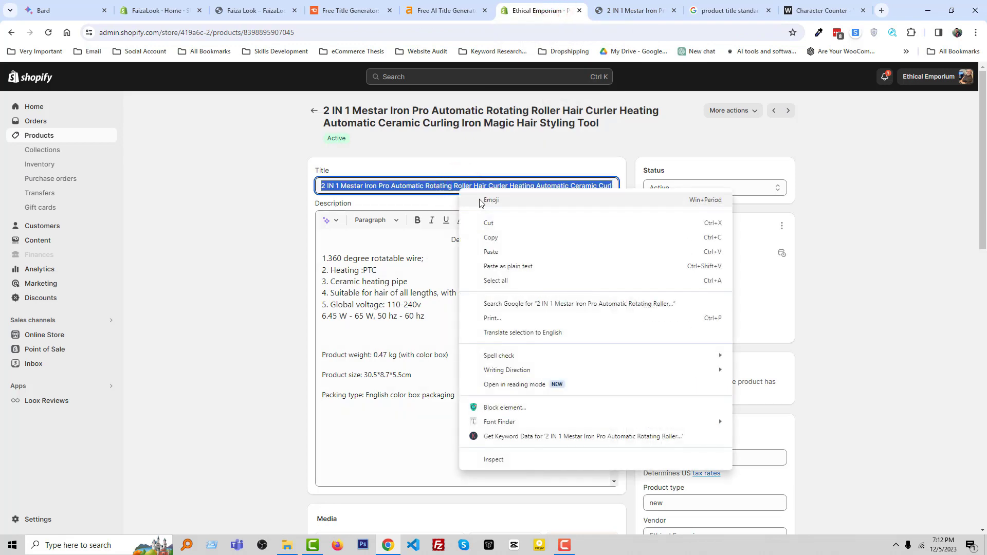
left_click(497, 234)
left_click(809, 10)
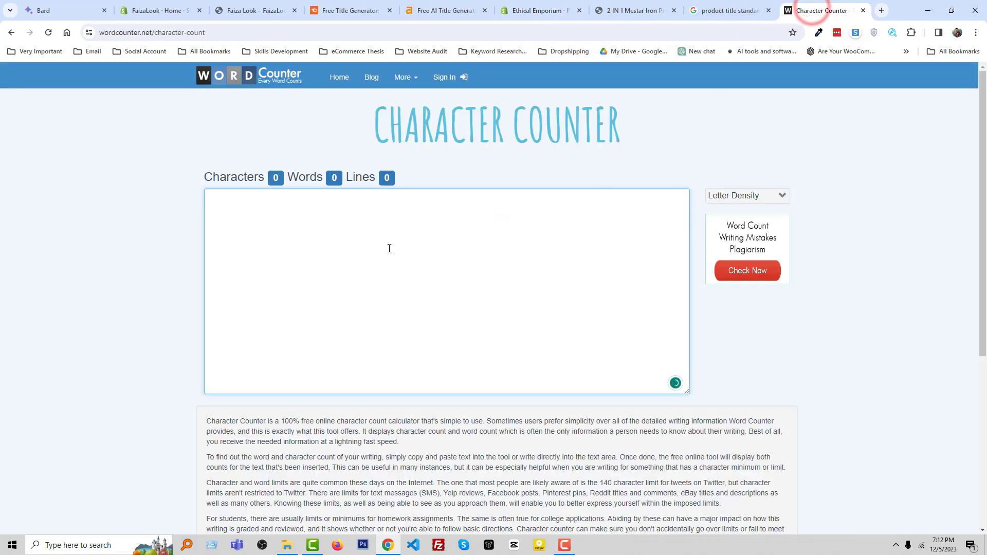
left_click(338, 234)
key("ctrl+v")
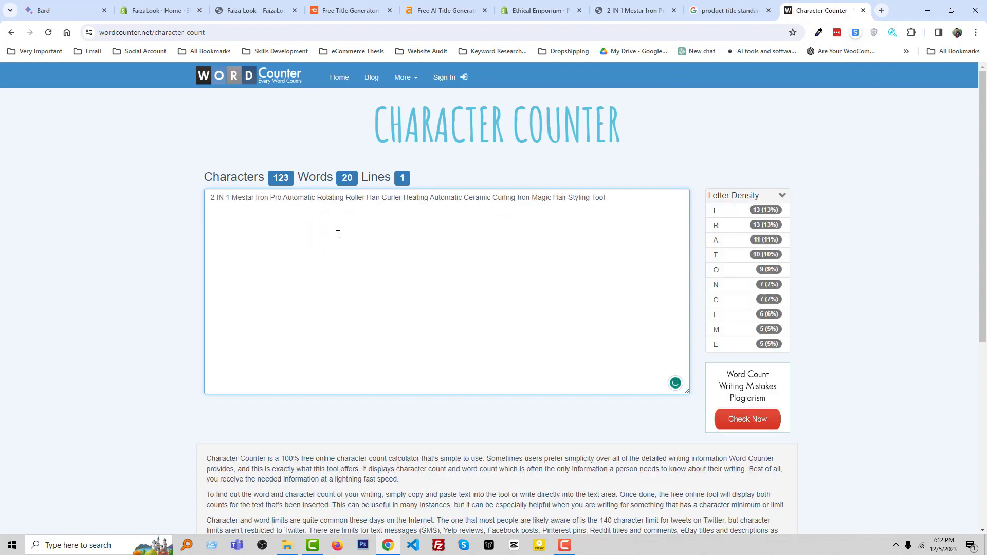
Clear the character counter's text and paste the product title in again
key("ctrl+a")
key("BackSpace")
left_click(321, 229)
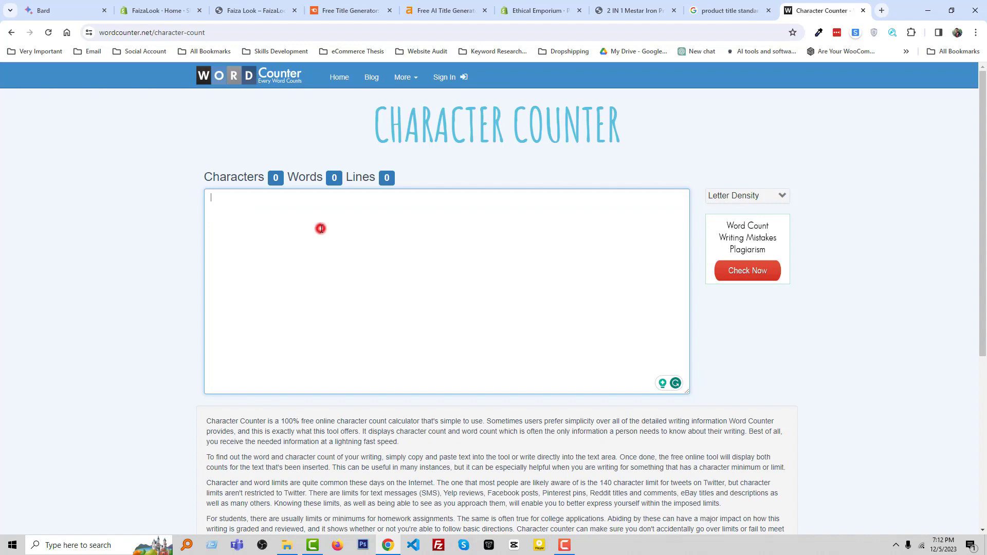
key("ctrl+v")
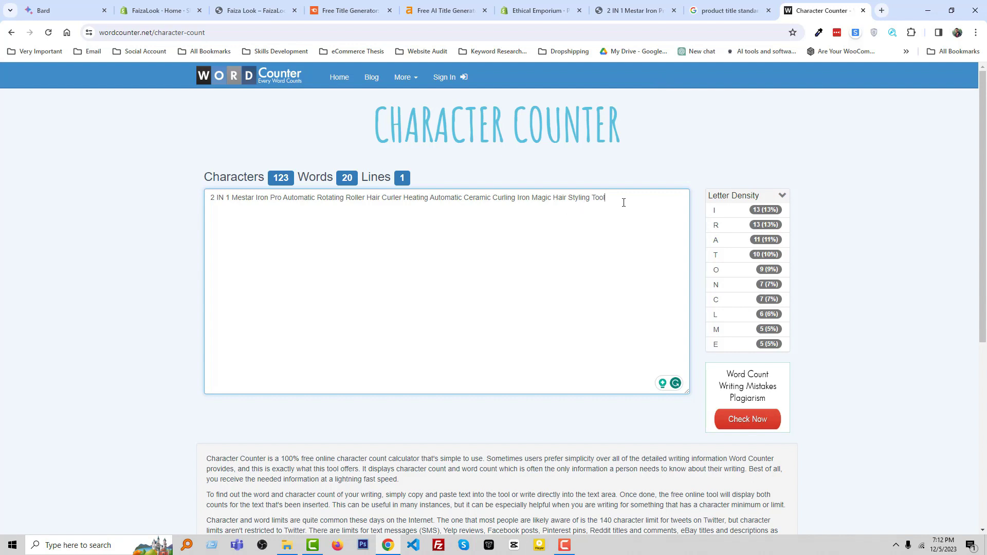
left_click(134, 192)
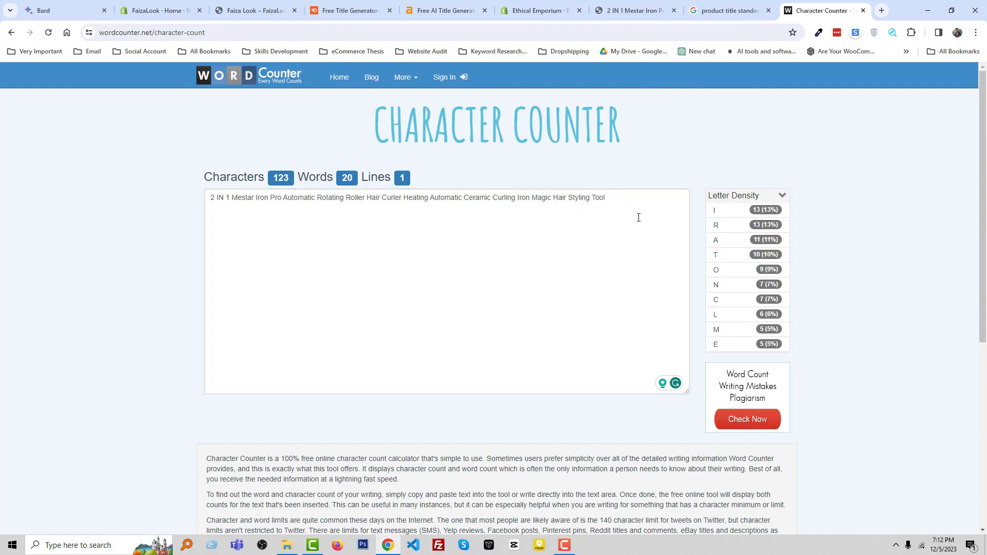
Copy the product title from the character counter and generate title ideas from it in the Semrush Free Title Generator
left_click_drag(632, 198, 193, 199)
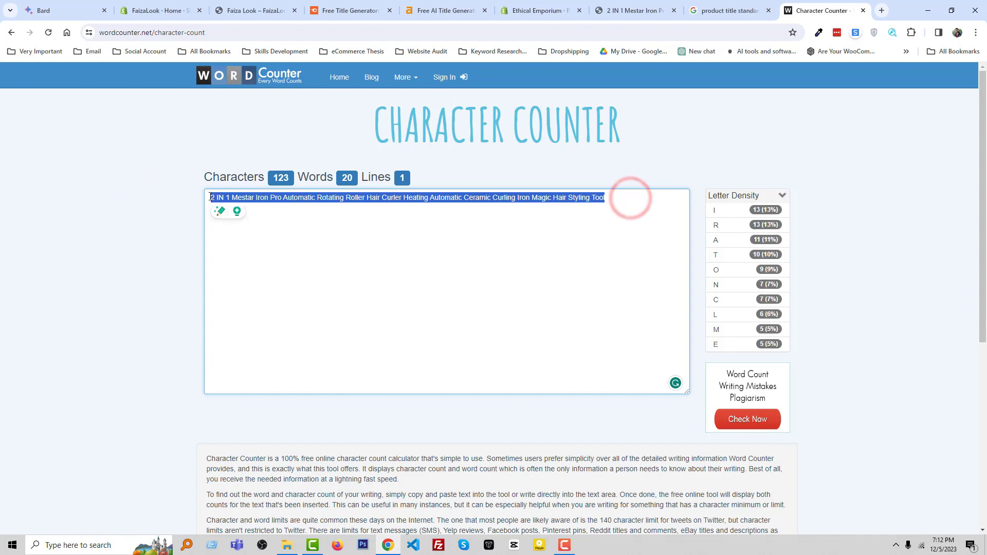
right_click(265, 201)
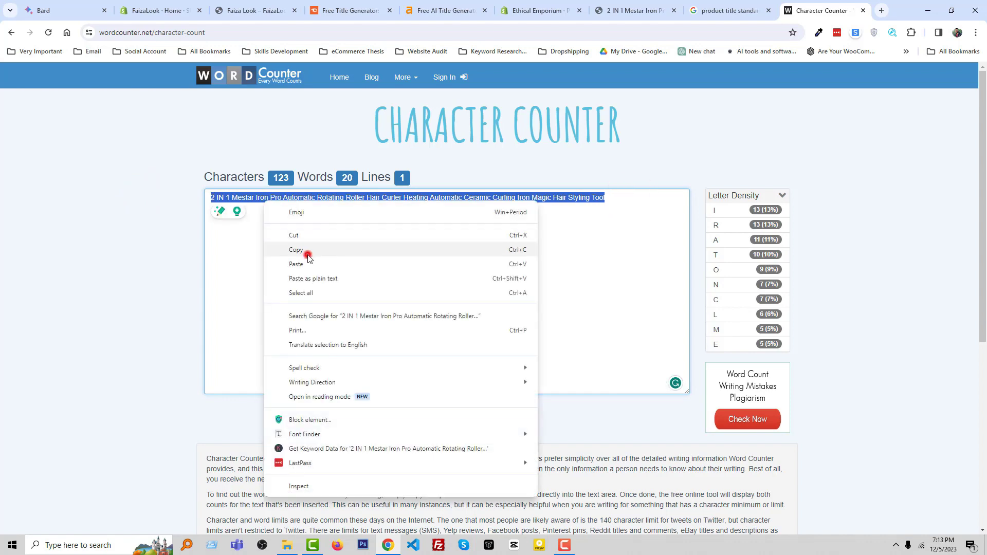
left_click(308, 255)
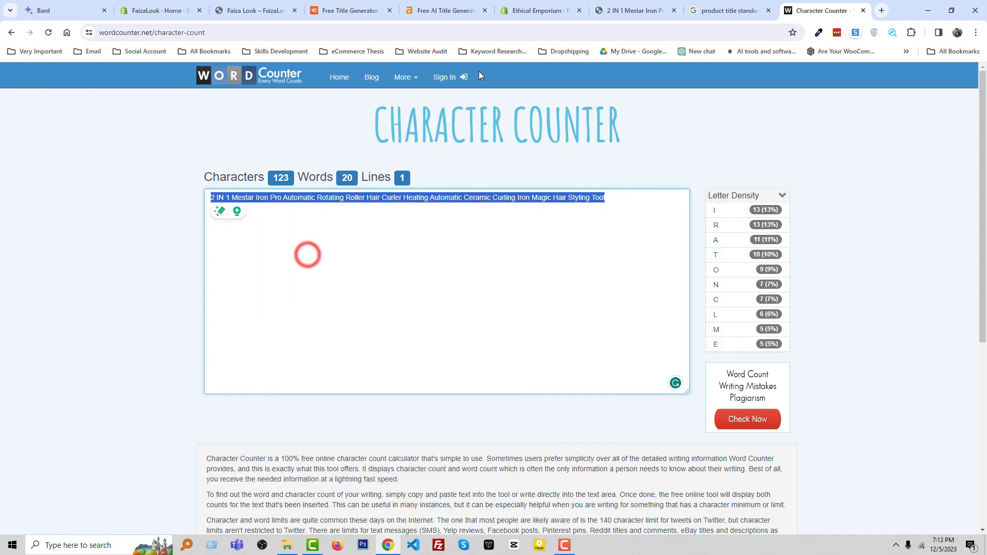
left_click(343, 10)
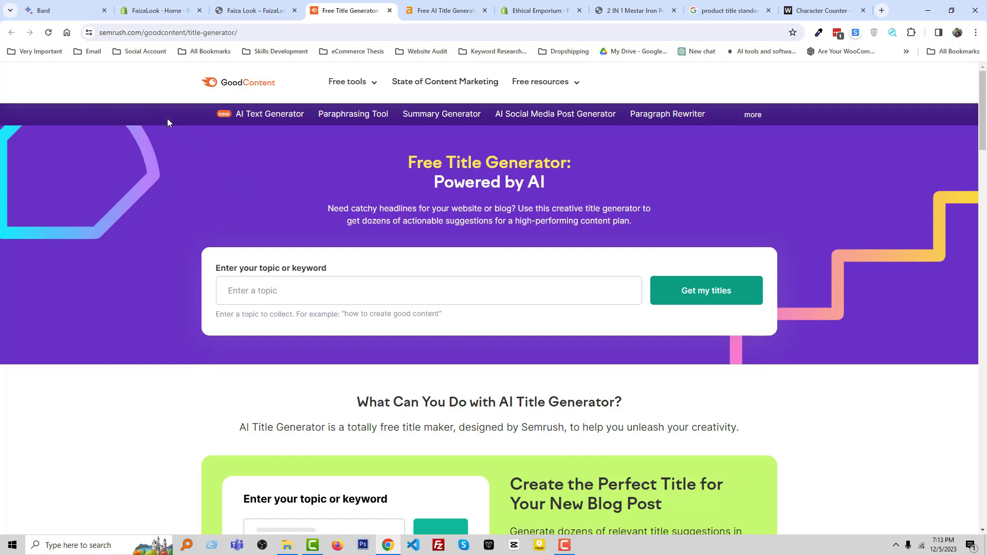
left_click(293, 289)
left_click(292, 289)
left_click(290, 289)
key("ctrl+v")
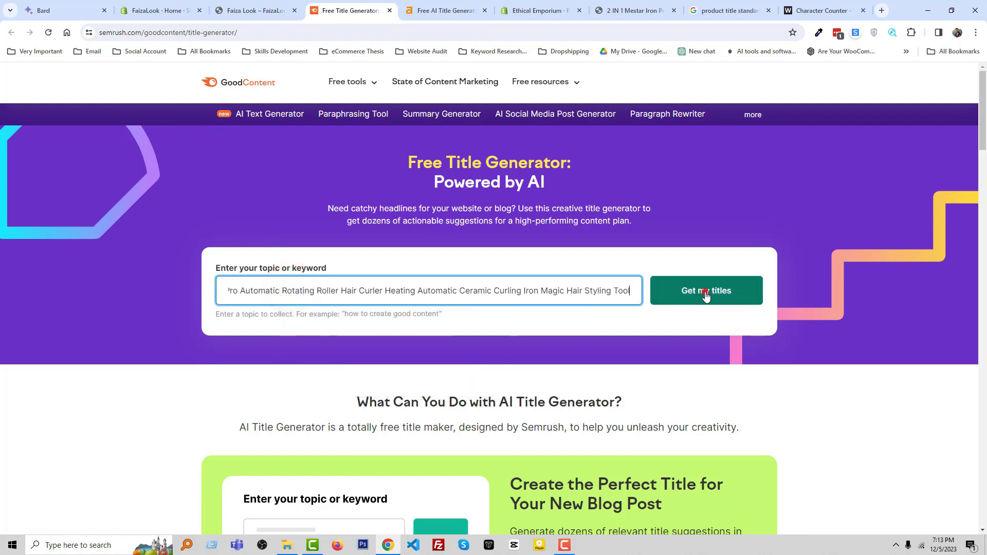
left_click(705, 291)
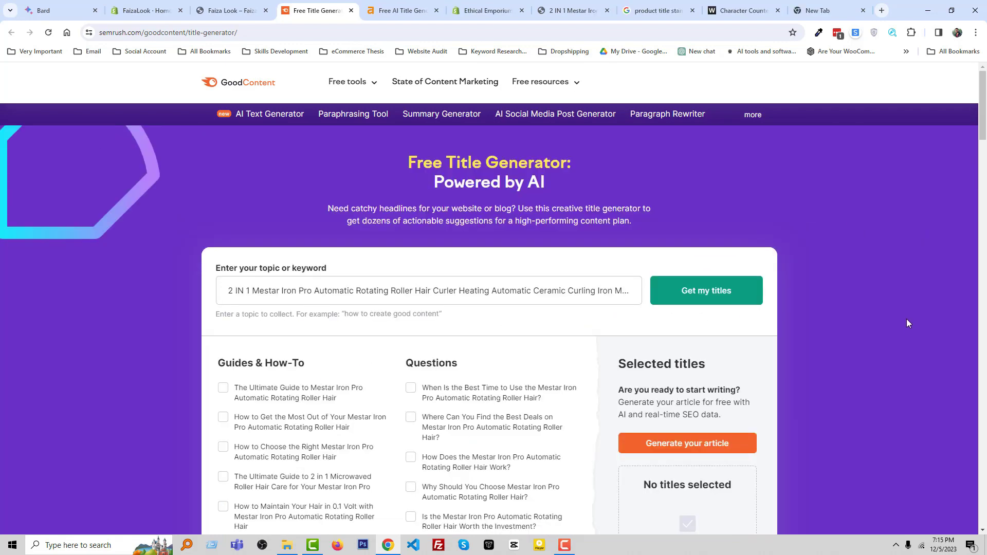
Examine the generated title suggestions under Guides & How-To, Questions, Listicles and Others
scroll(906, 318, "down", 2)
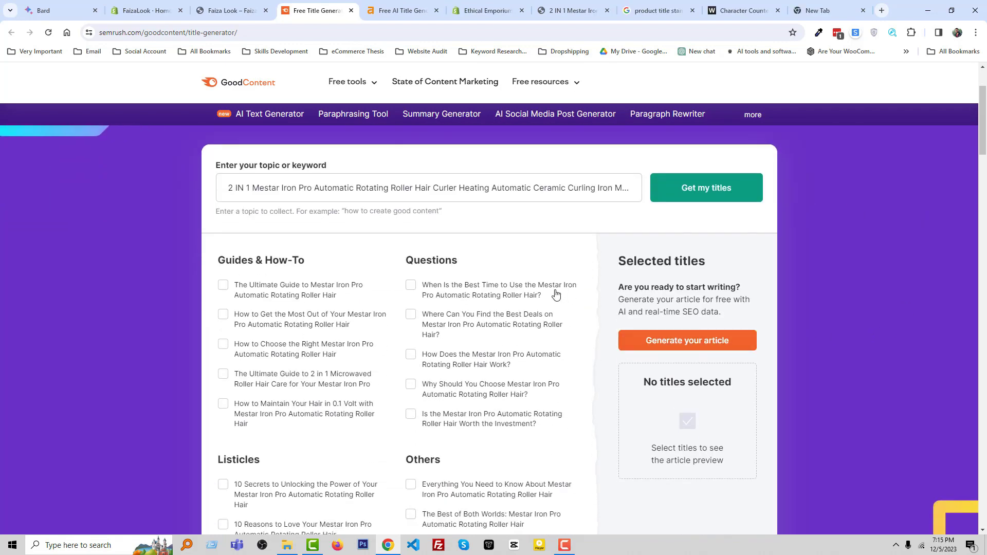
scroll(257, 252, "down", 1)
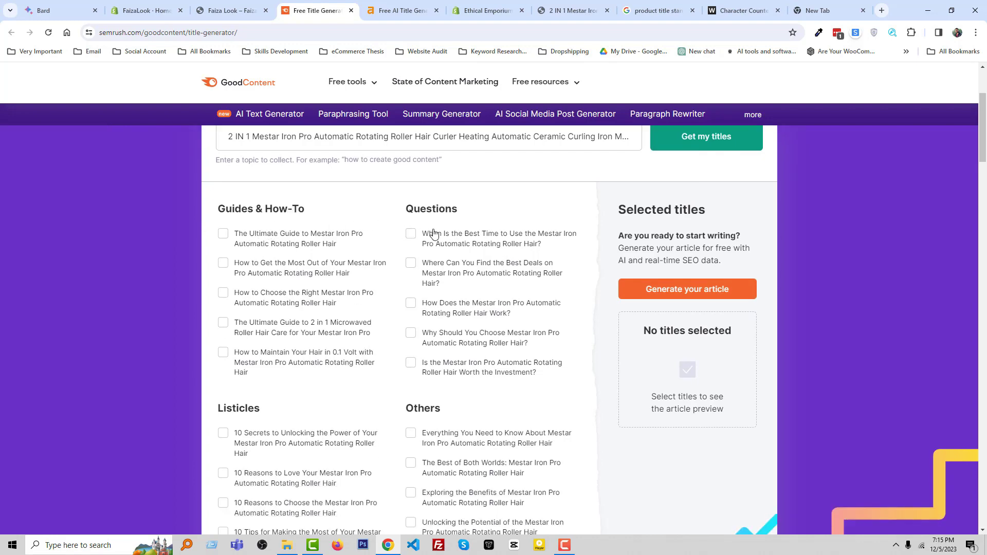
scroll(223, 333, "down", 1)
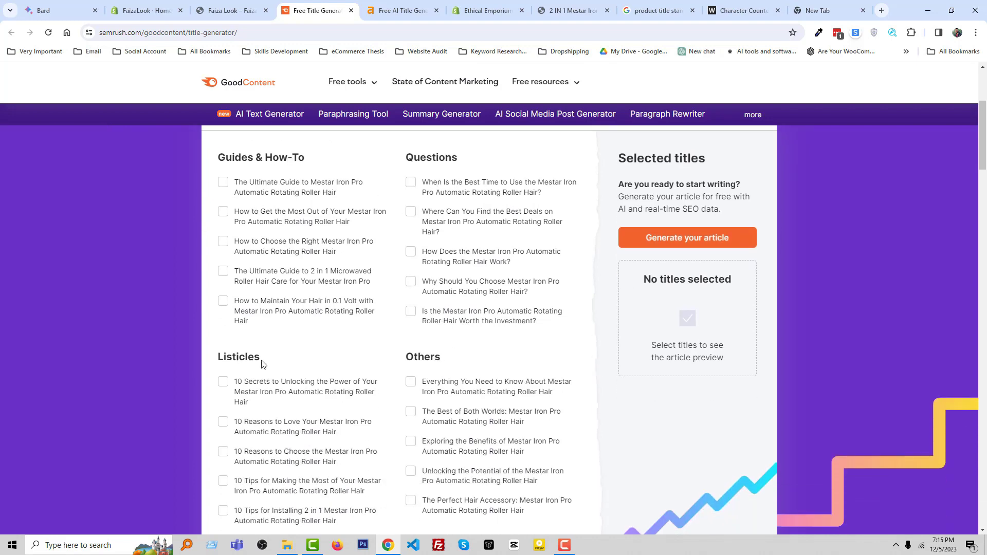
scroll(261, 364, "up", 2)
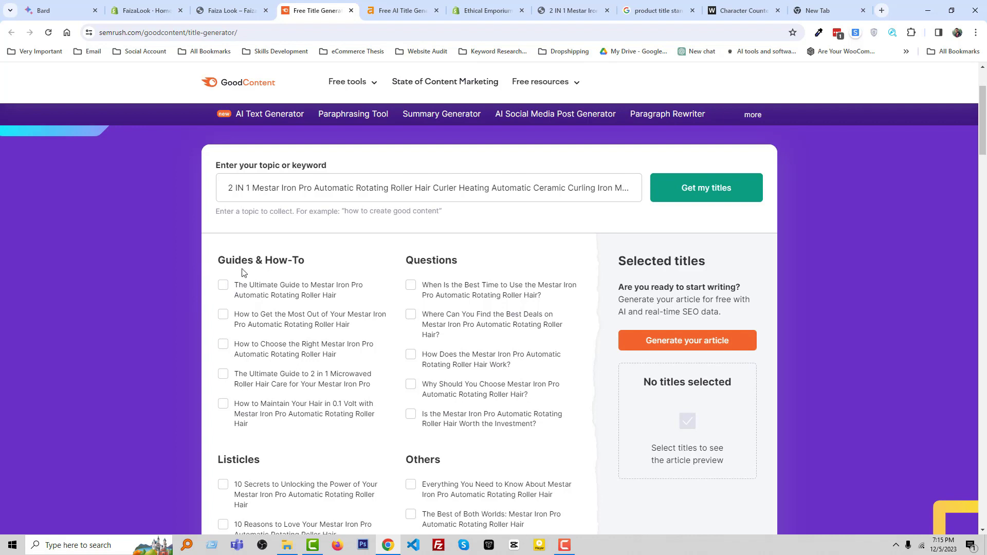
scroll(437, 263, "down", 3)
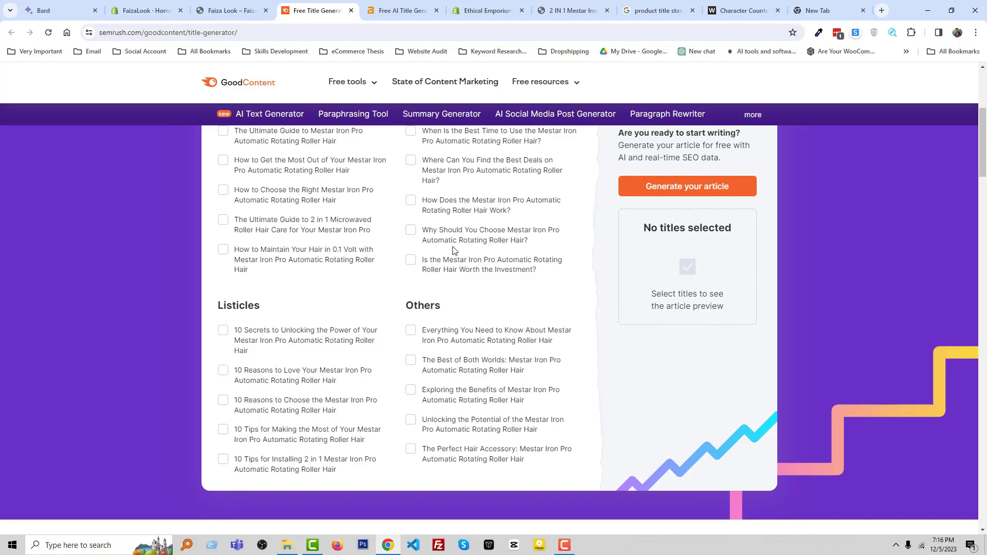
Generate titles from the full product title in the Ahrefs Free AI Title Generator, with a Formal tone and all title types
scroll(442, 259, "up", 5)
left_click(399, 288)
triple_click(398, 288)
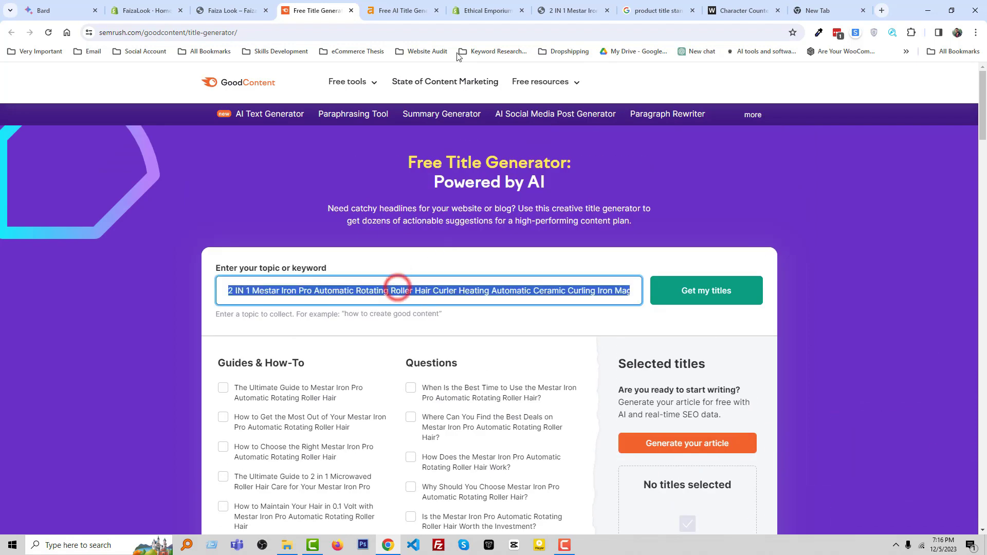
key("ctrl+Tab")
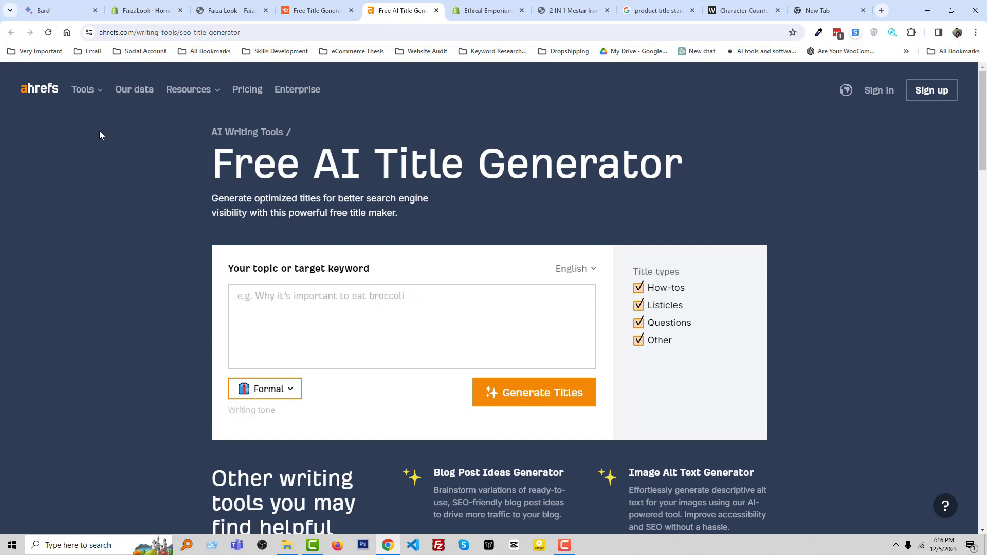
left_click(332, 303)
key("ctrl+v")
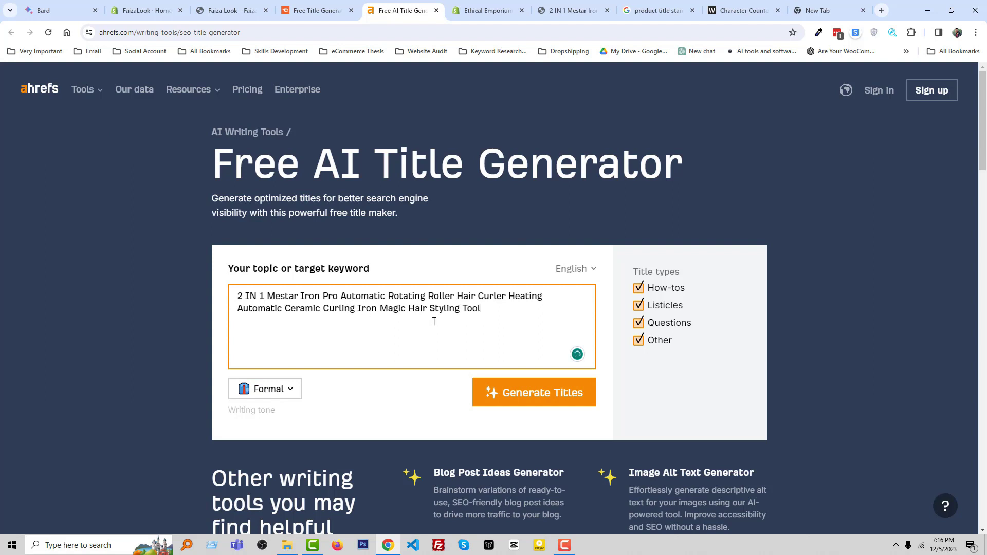
left_click(522, 395)
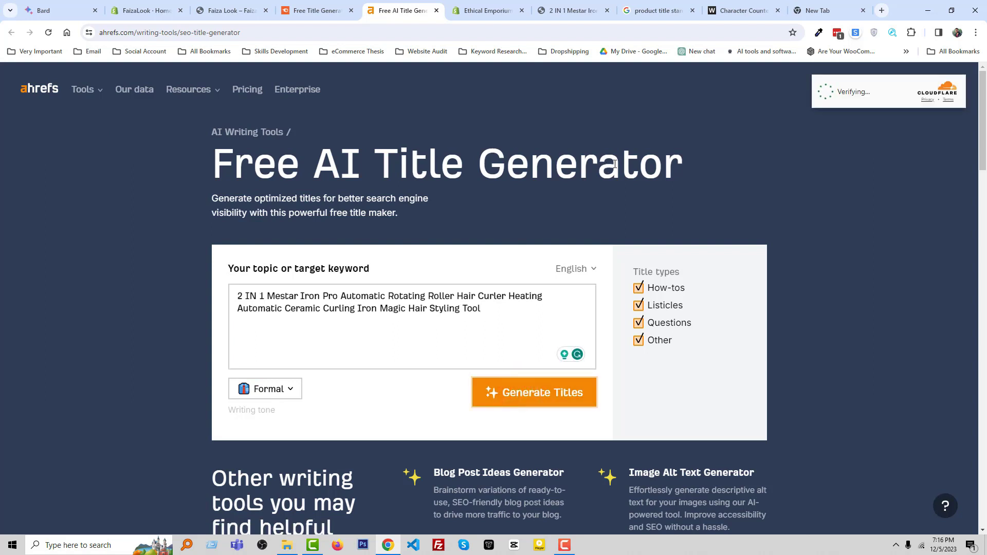
Examine the generated suggestions under How-tos, Listicles, Questions and Other
scroll(514, 283, "down", 4)
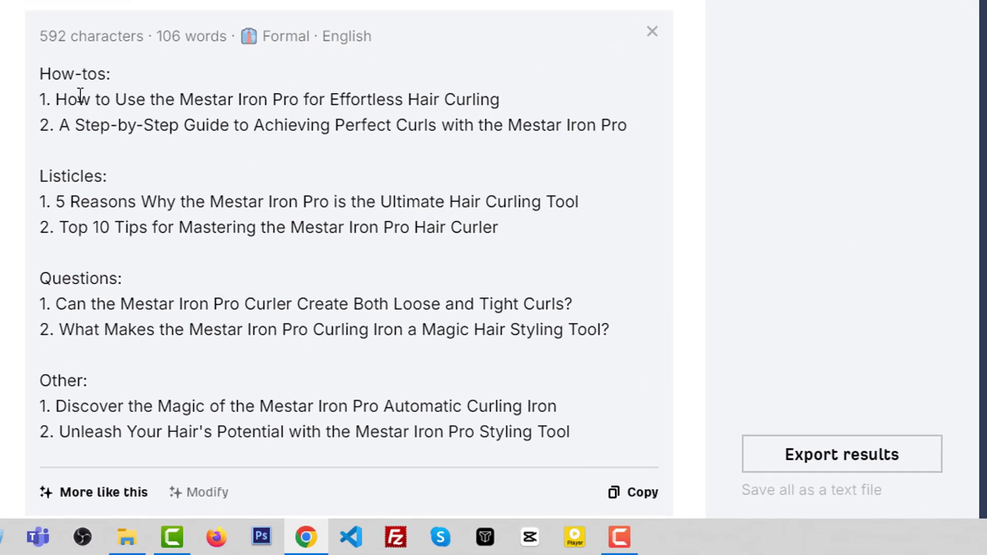
scroll(149, 189, "down", 2)
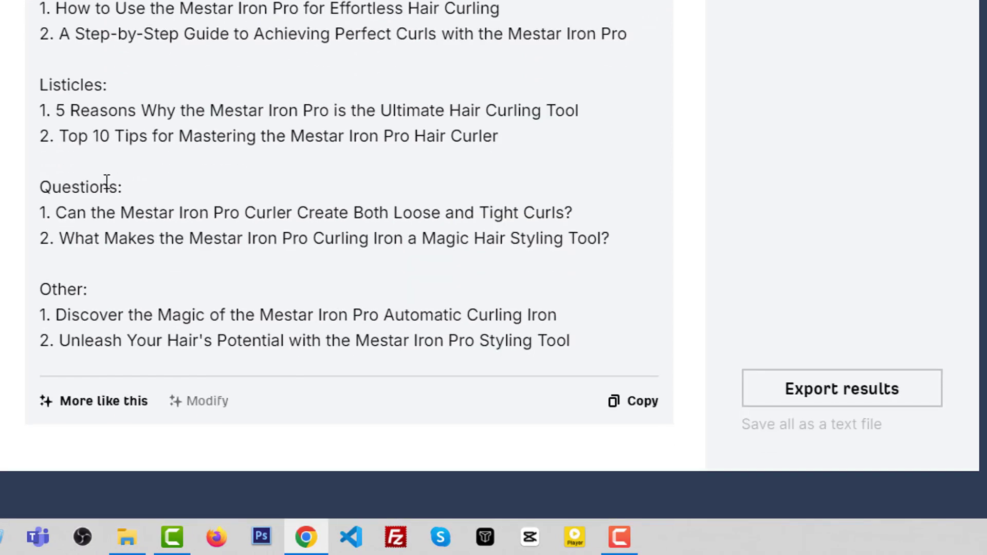
scroll(159, 210, "down", 2)
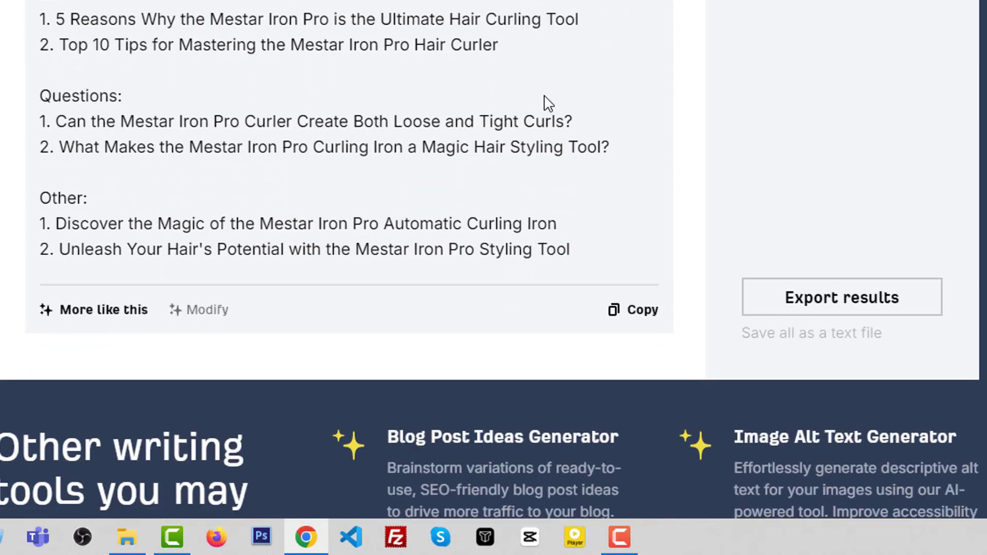
scroll(719, 203, "up", 4)
scroll(202, 325, "down", 2)
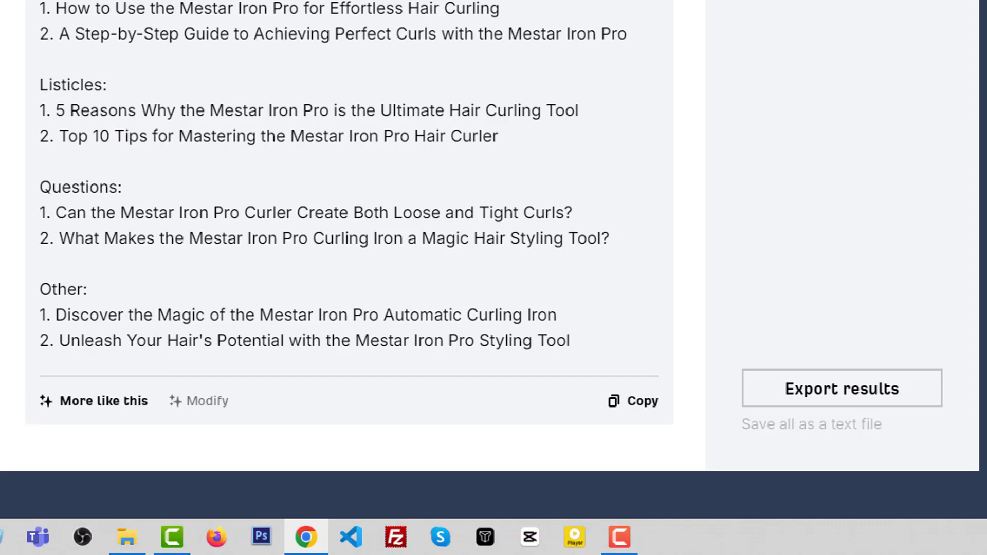
Open Google Bard and ChatGPT in separate browser tabs and return to Bard
type("a")
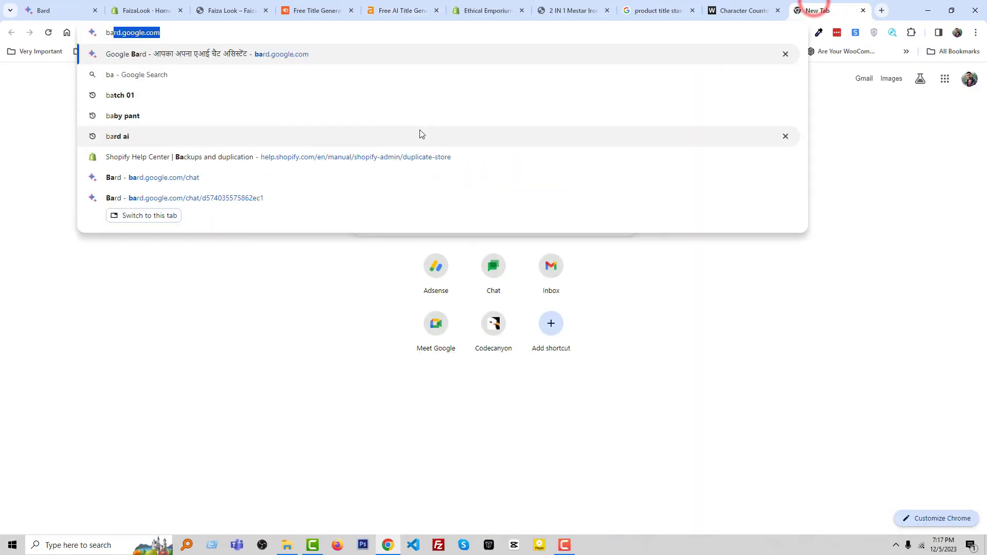
key("Return")
key("ctrl+t")
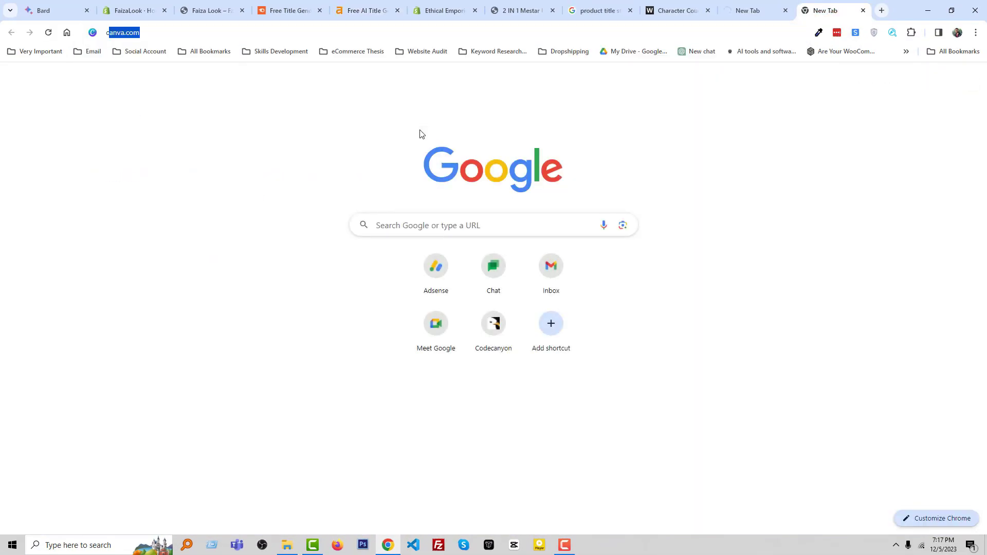
type("cha")
key("Return")
key("ctrl+shift+Tab")
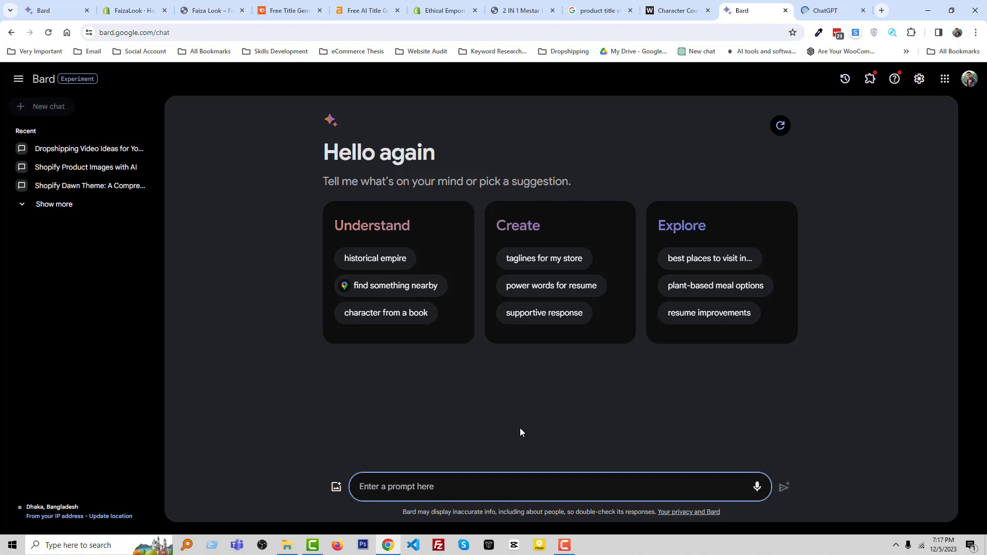
Copy the Semrush suggestion "The Perfect Hair Accessory: Mestar Iron Pro Automatic Rotating Roller Hair" from the Others group
left_click(289, 11)
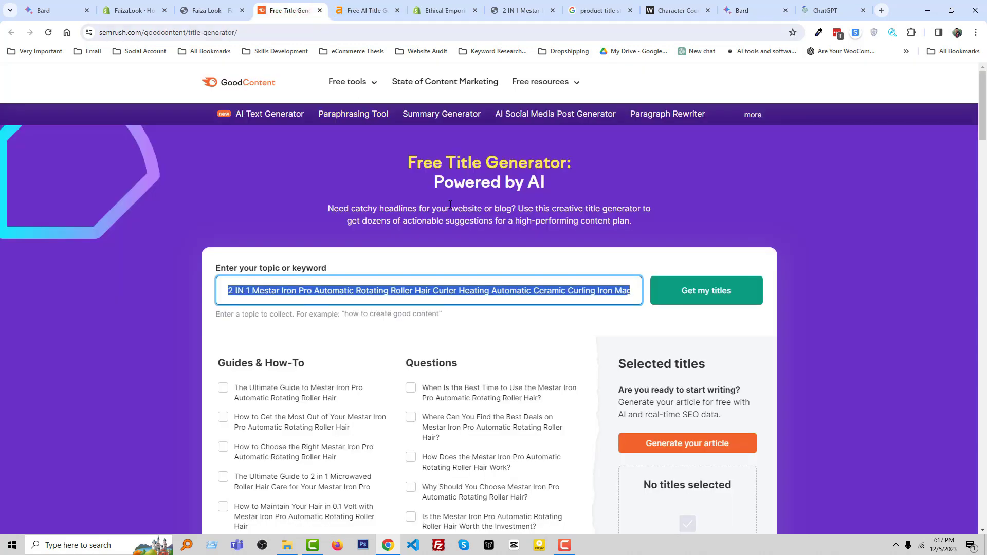
scroll(821, 295, "down", 6)
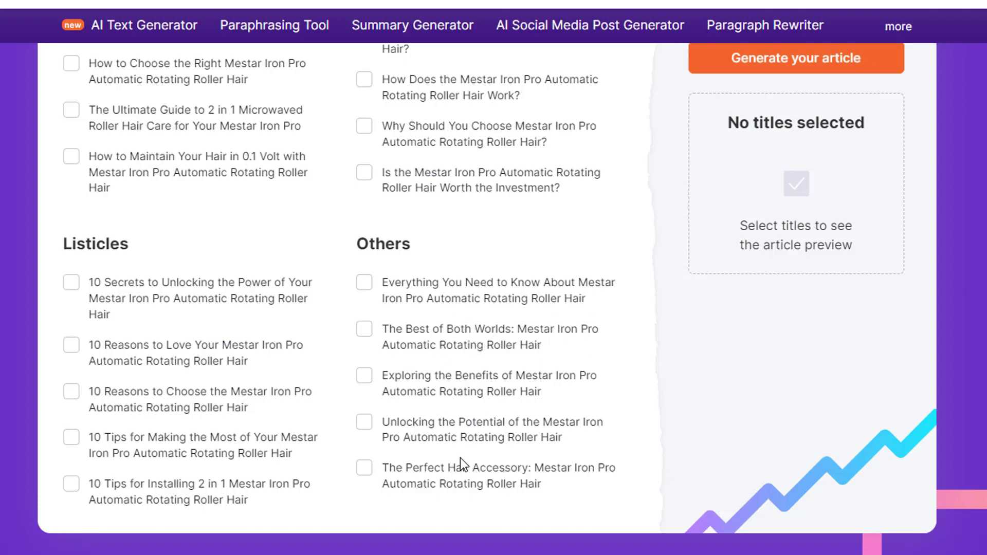
left_click_drag(556, 488, 384, 472)
right_click(421, 472)
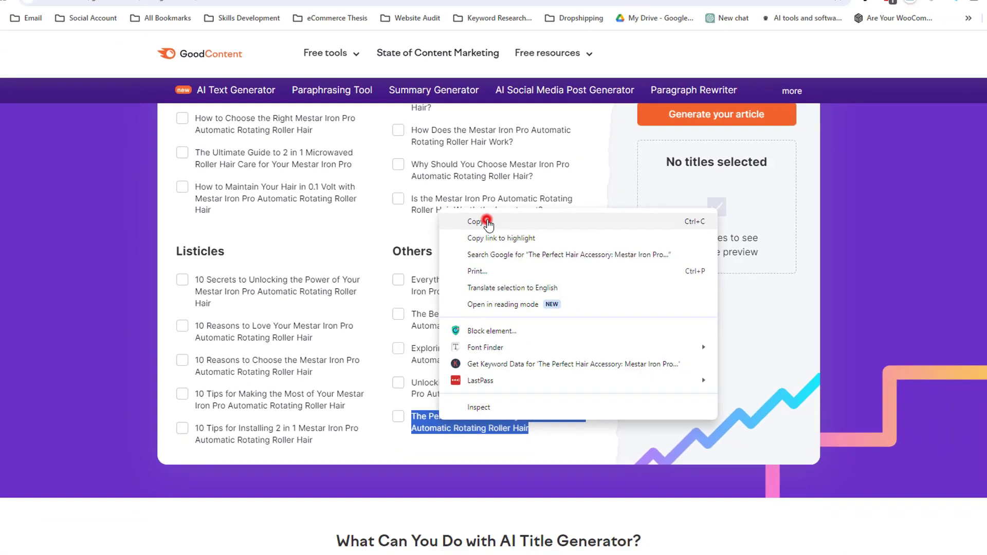
left_click(487, 223)
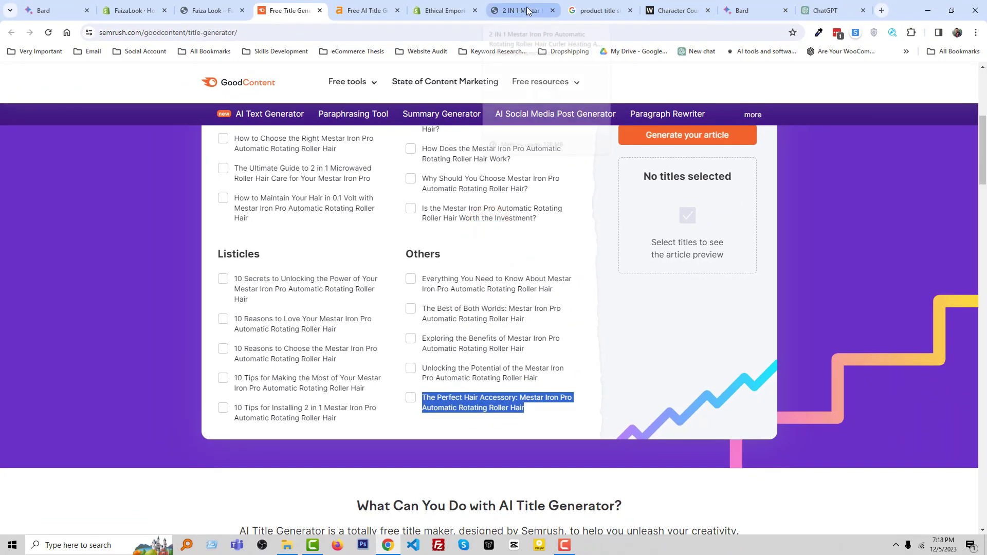
Check the copied suggestion's length by pasting it over the old title in the WordCounter character counter
left_click(527, 10)
left_click(678, 10)
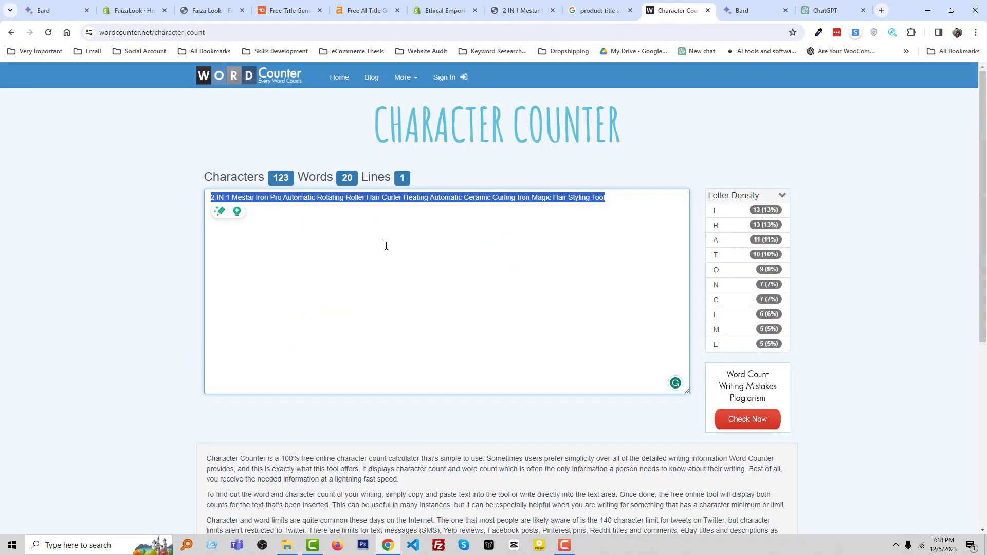
key("ctrl+v")
left_click(386, 246)
key("ctrl+a")
Ask Bard "Optamize this product title to rank on Google:" followed by the copied Semrush title
left_click(770, 6)
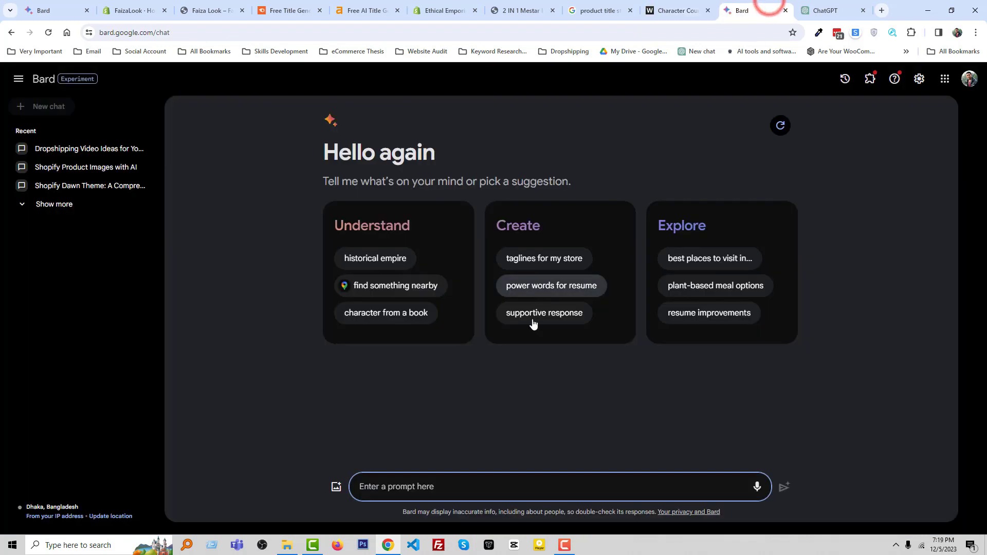
left_click(464, 488)
type("Optamize this produc")
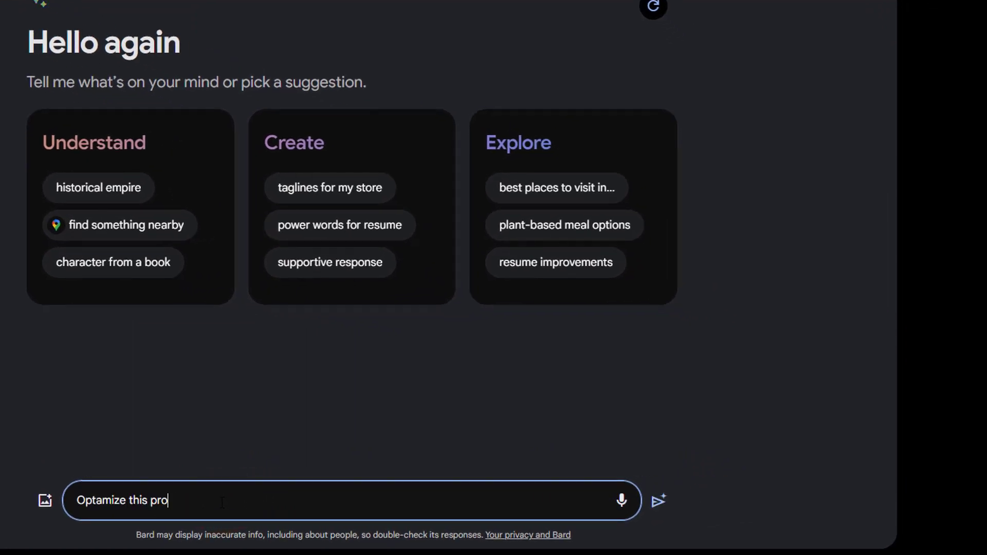
type("t title to rank on Google")
key("ctrl+v")
key("Return")
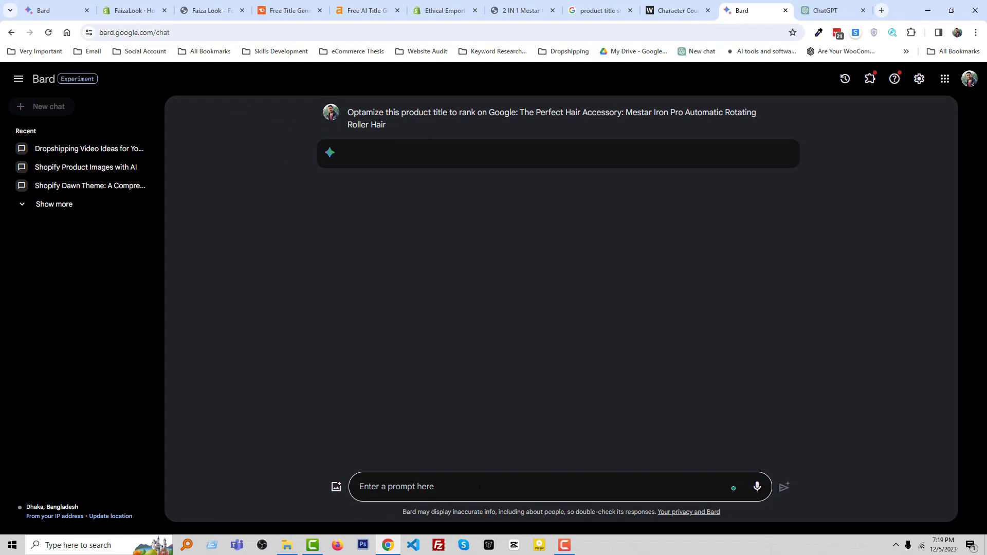
Examine Bard's optimized title and its reasons on keywords, benefits, action orientation, conciseness and clarity
left_click_drag(390, 126, 344, 114)
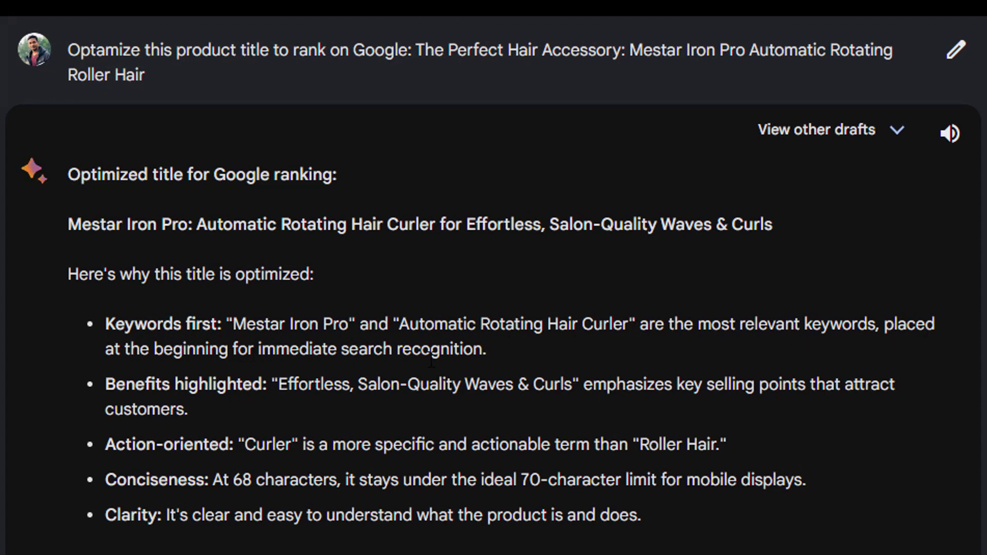
triple_click(489, 348)
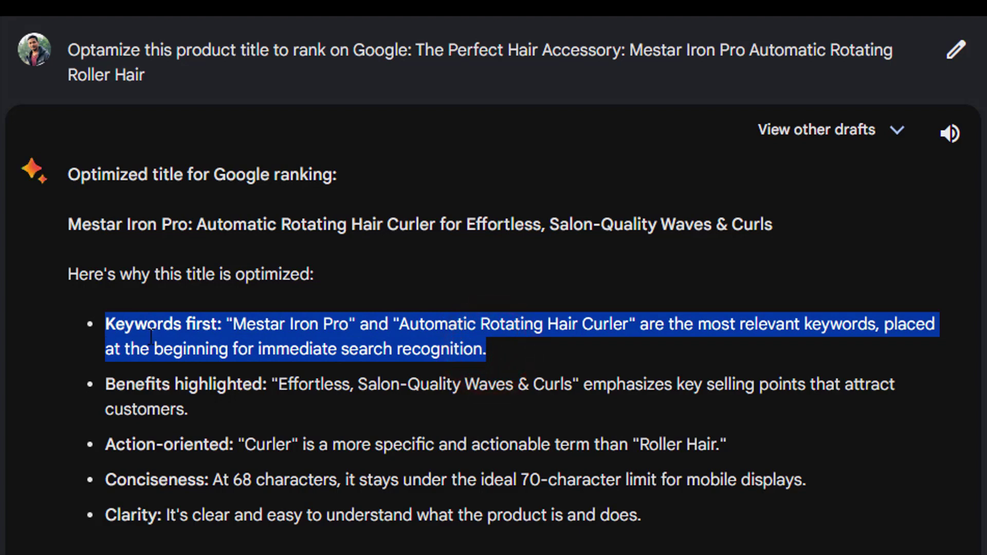
left_click(525, 365)
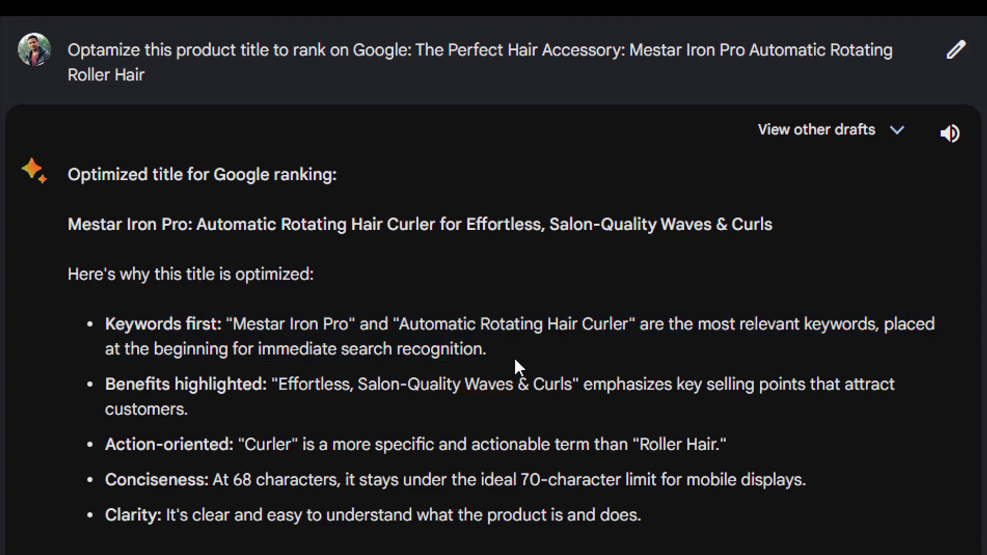
left_click_drag(234, 324, 339, 325)
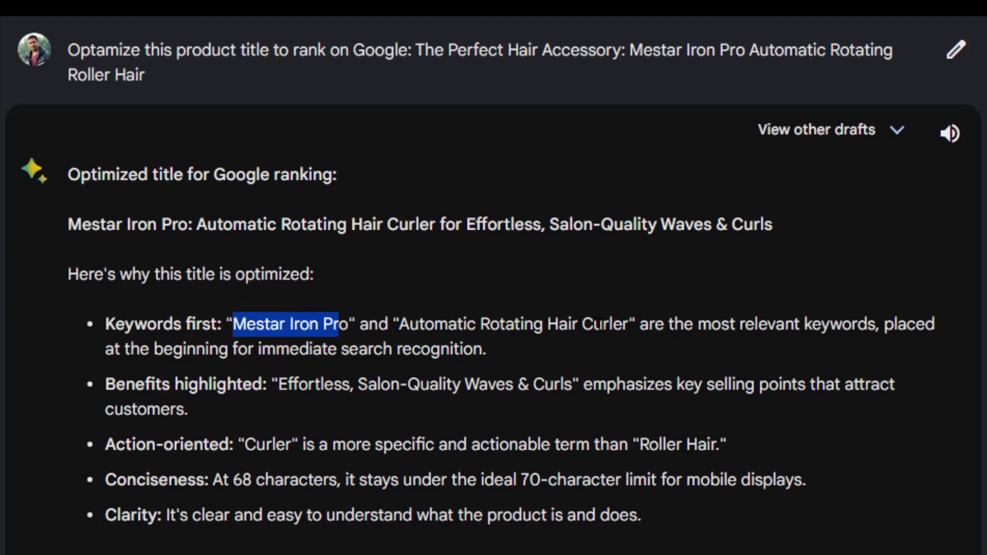
left_click(173, 406)
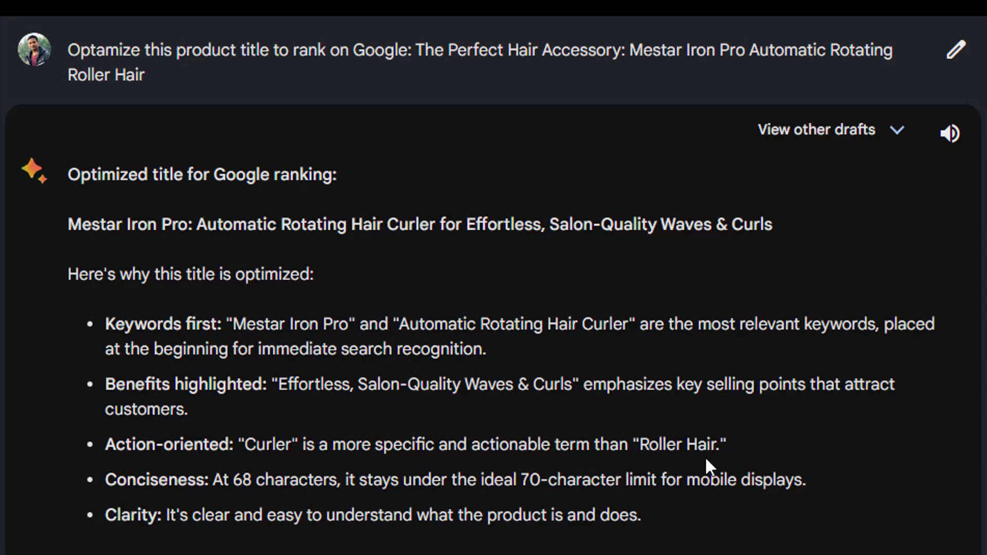
left_click_drag(750, 442, 105, 323)
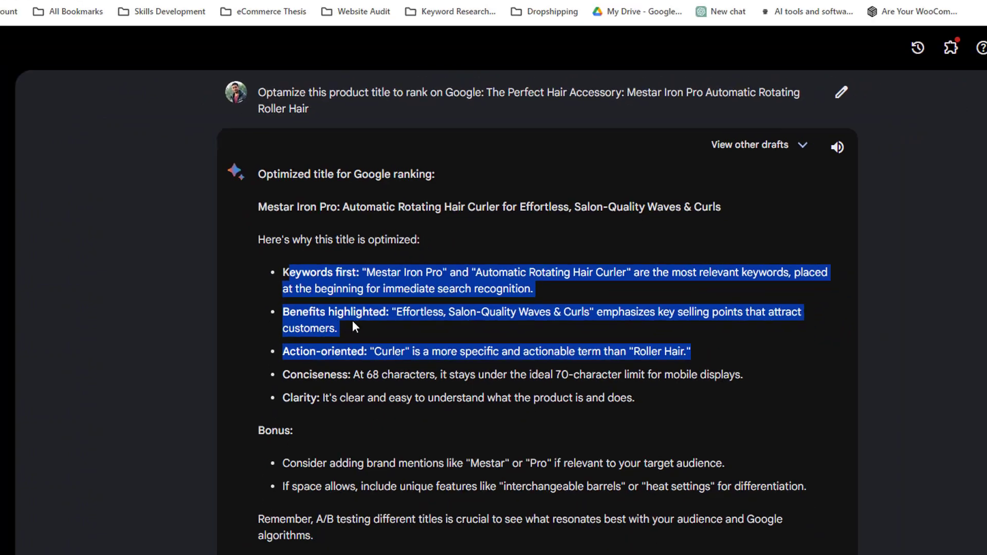
left_click(289, 394)
scroll(460, 309, "down", 1)
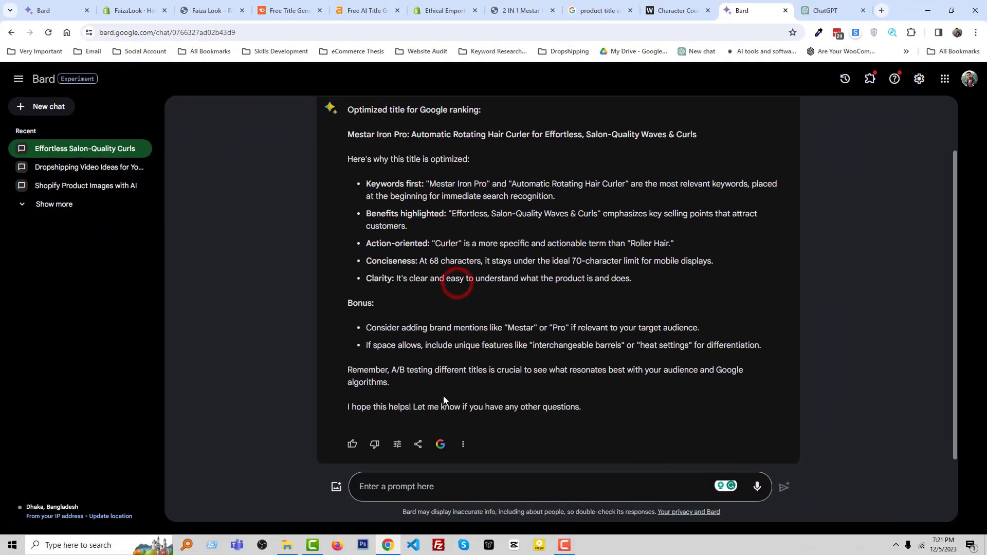
Ask Bard for more options with the prompt "Share 3 title following above result"
left_click(412, 489)
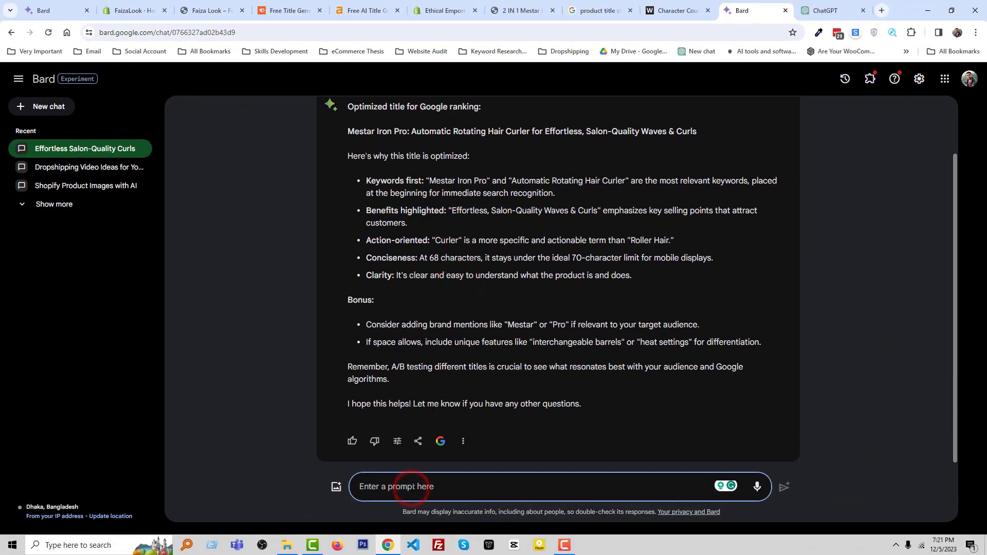
type("Share 3 title following above")
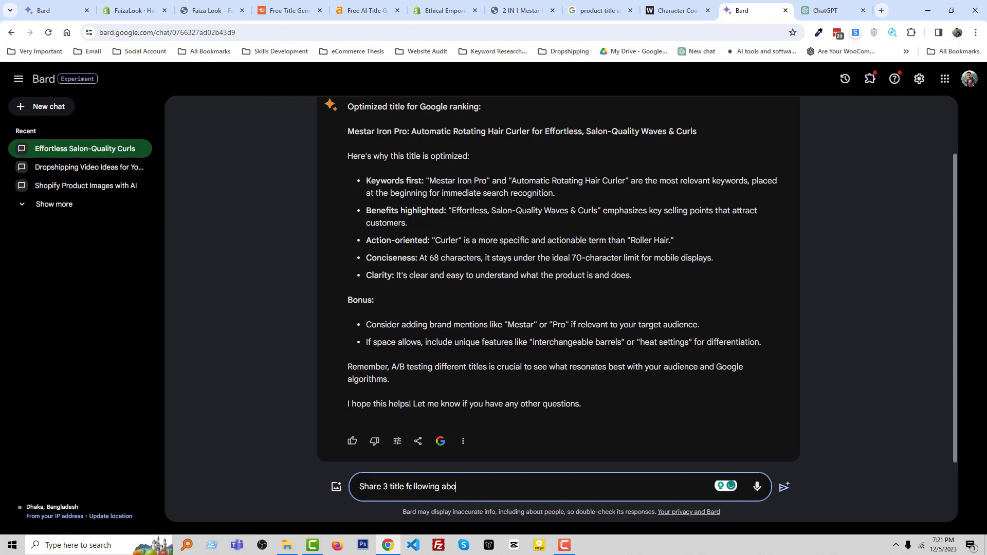
type(" result")
key("Return")
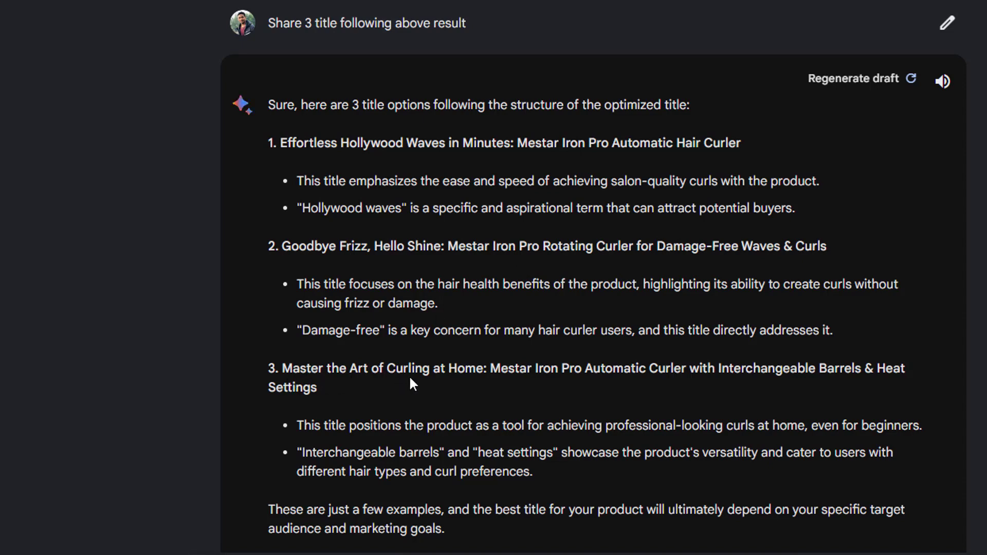
Copy Bard's title "Effortless Hollywood Waves in Minutes: Mestar Iron Pro Automatic Hair Curler" and paste it below the text in the character counter
left_click(353, 250)
left_click_drag(278, 142, 716, 150)
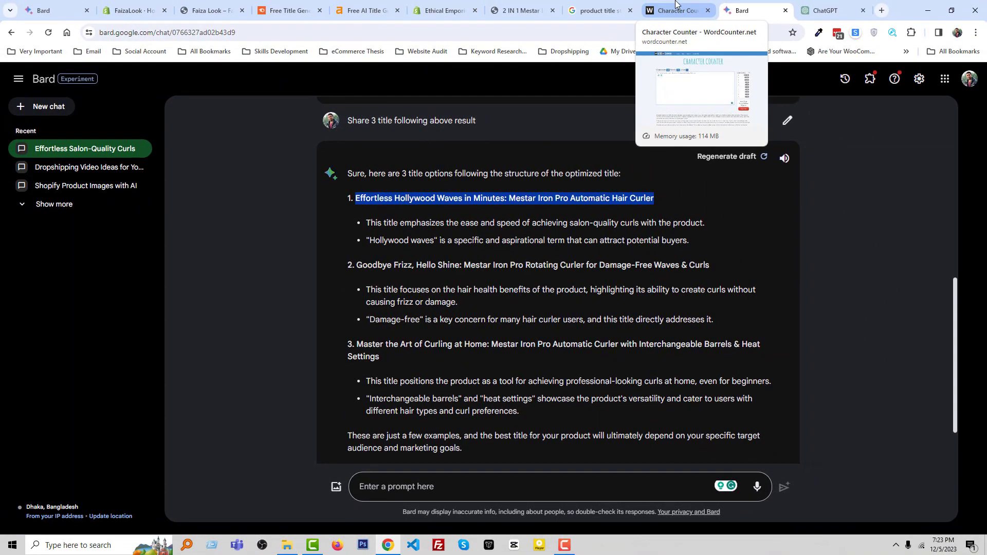
left_click(675, 4)
left_click(485, 205)
key("Return")
key("Return")
key("ctrl+v")
Delete the older title and blank lines from the character counter, keeping only Bard's "Effortless Hollywood Waves" title
left_click_drag(472, 202, 206, 200)
key("Delete")
key("Delete")
key("Delete")
key("Delete")
left_click(302, 197)
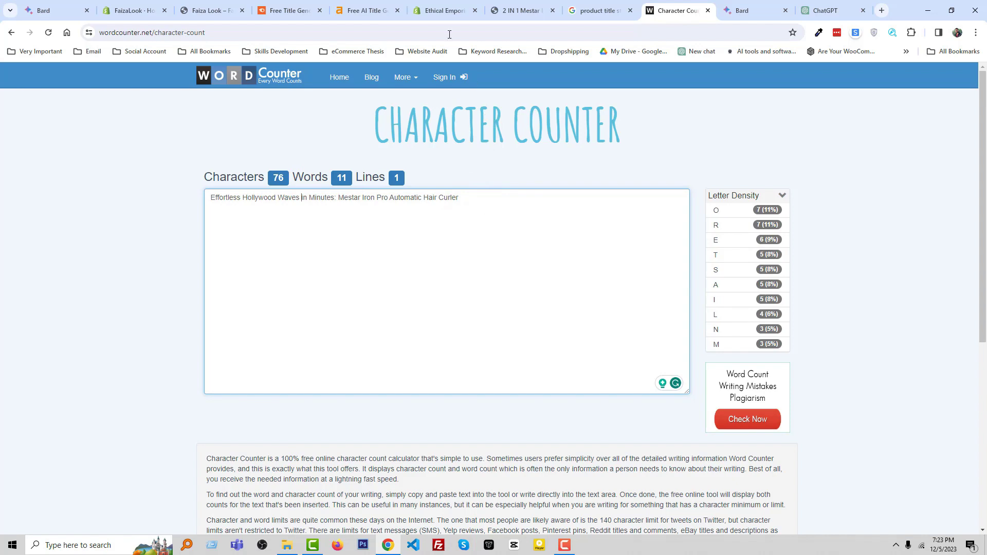
Copy the original product title from the store's product page and put it in the character counter in place of Bard's title
left_click(428, 3)
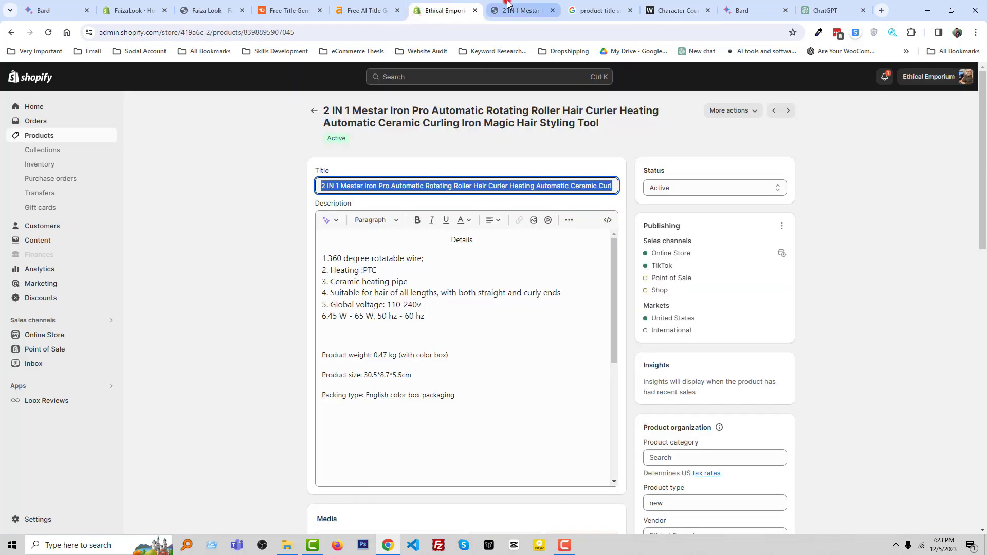
left_click(507, 6)
left_click(860, 272)
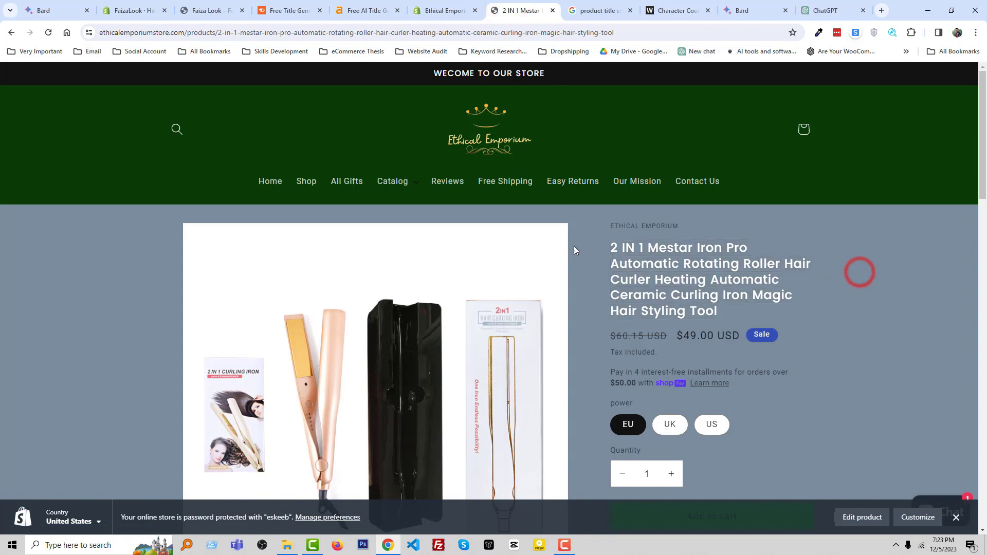
left_click_drag(603, 240, 722, 313)
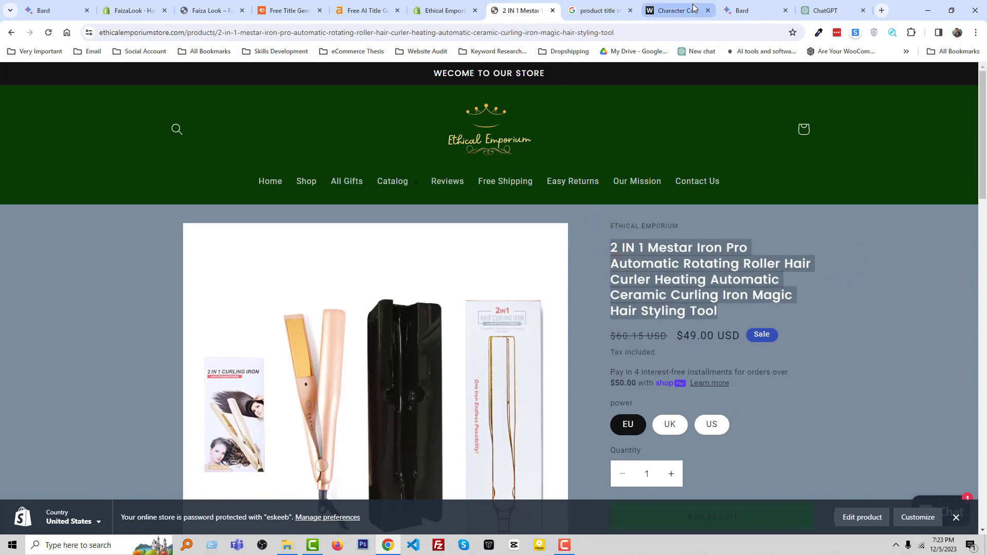
left_click(676, 11)
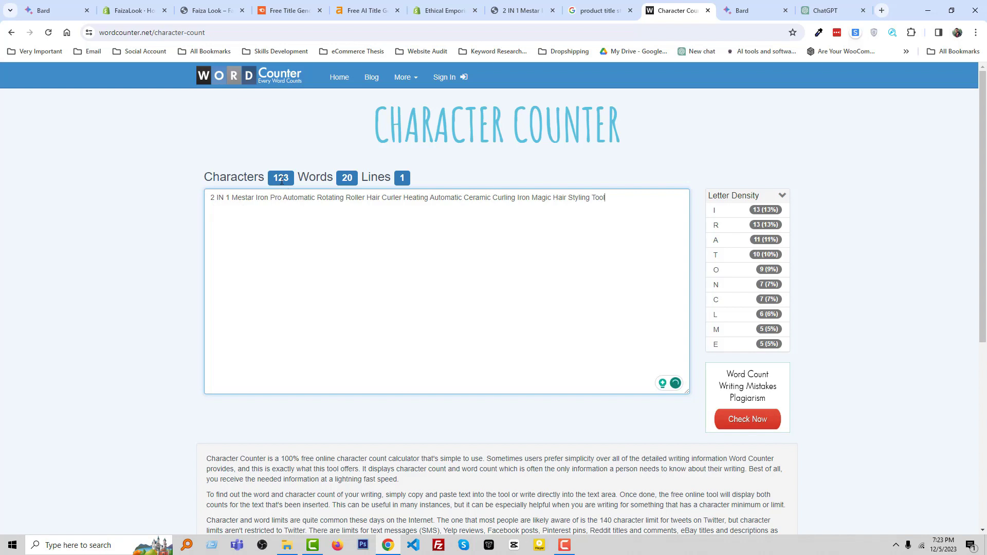
Copy the suggestion "The Perfect Hair Accessory: Mestar Iron Pro Automatic Rotating Roller Hair" from the Semrush title generator's results
left_click(314, 212)
left_click(284, 9)
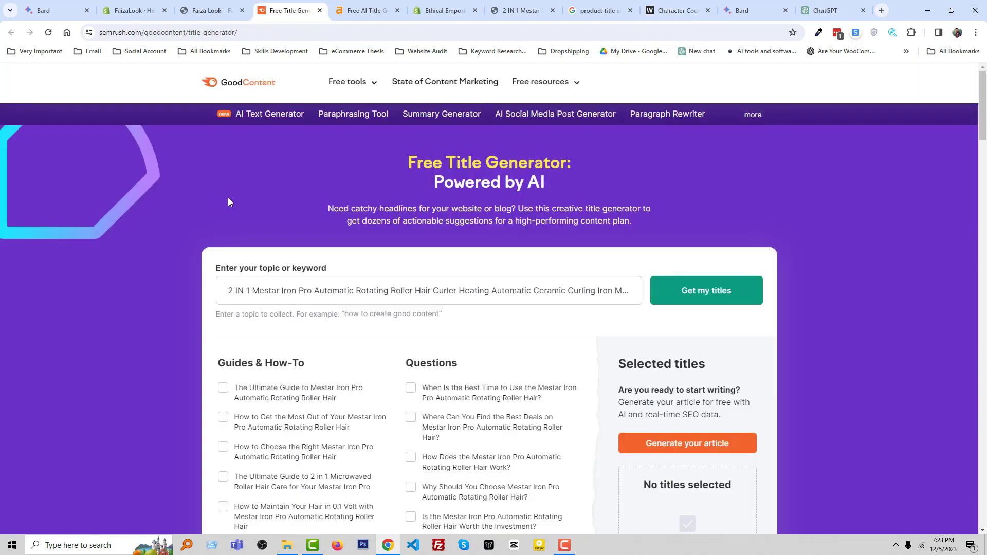
left_click(319, 289)
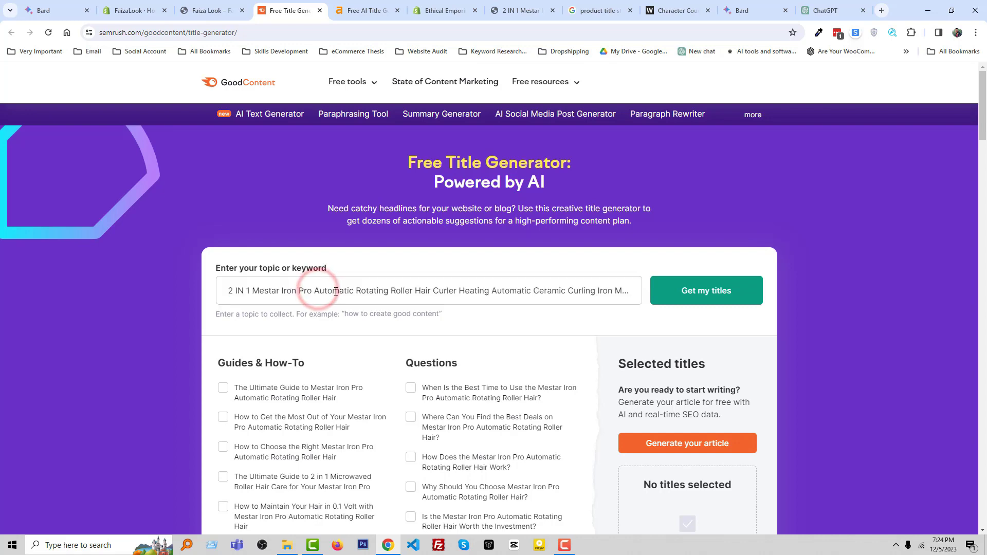
left_click(691, 303)
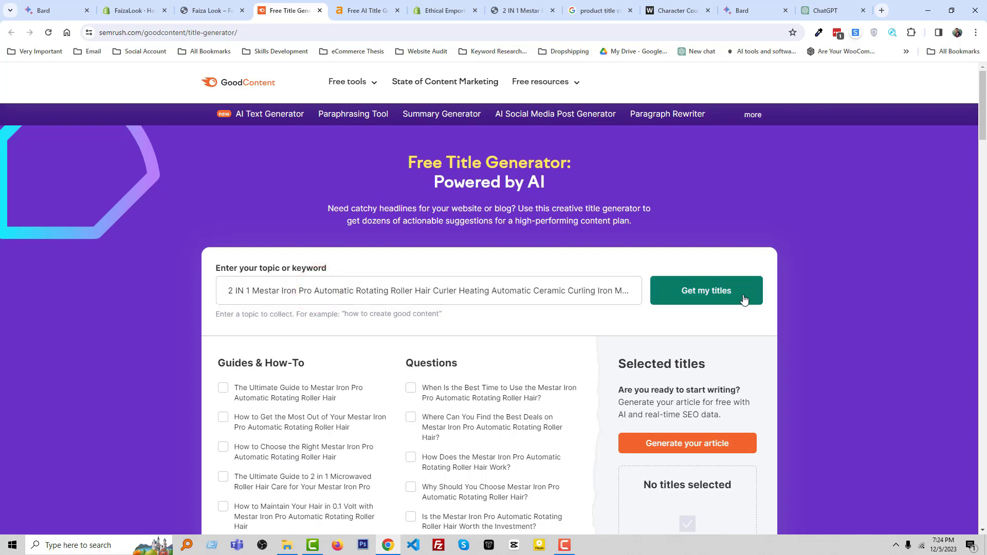
scroll(720, 308, "down", 6)
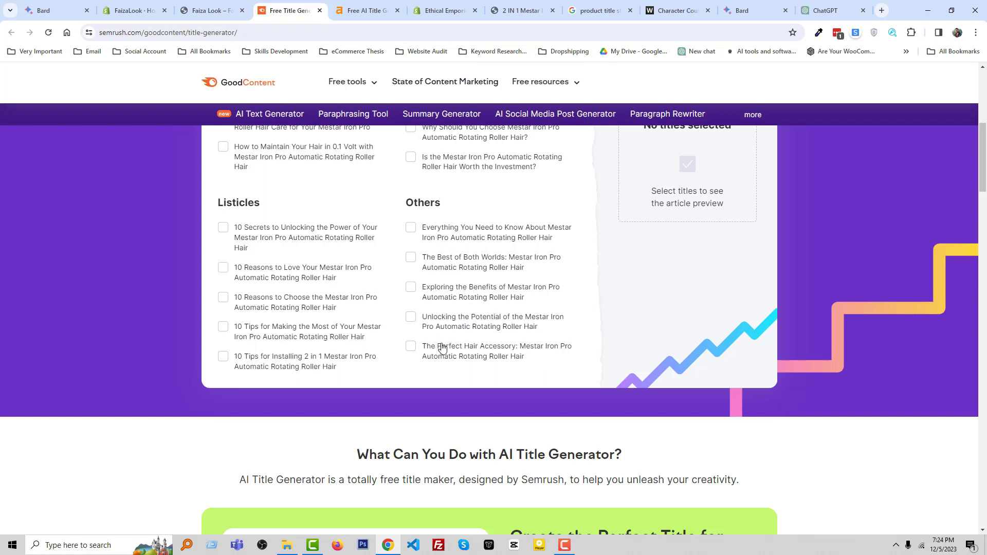
left_click_drag(538, 354, 420, 348)
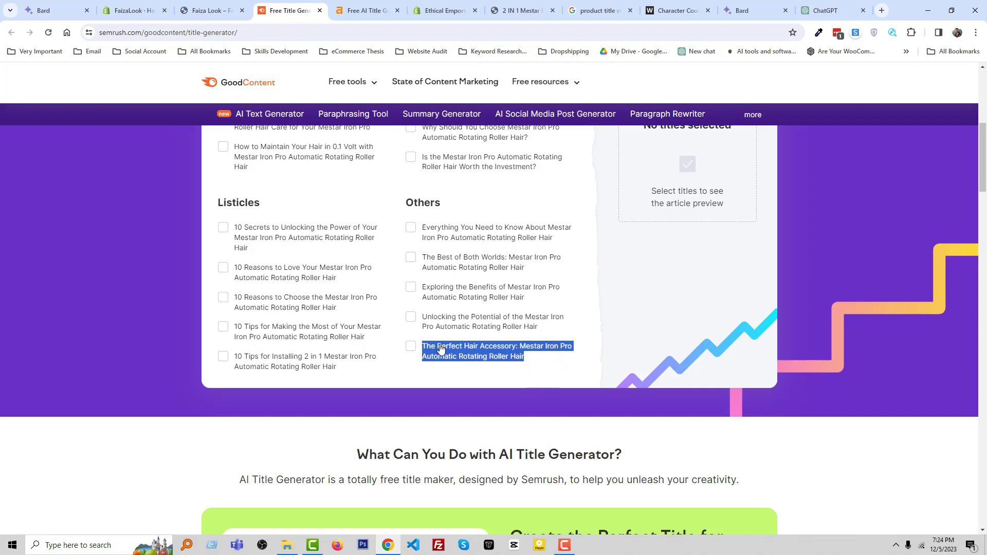
right_click(440, 348)
left_click(471, 172)
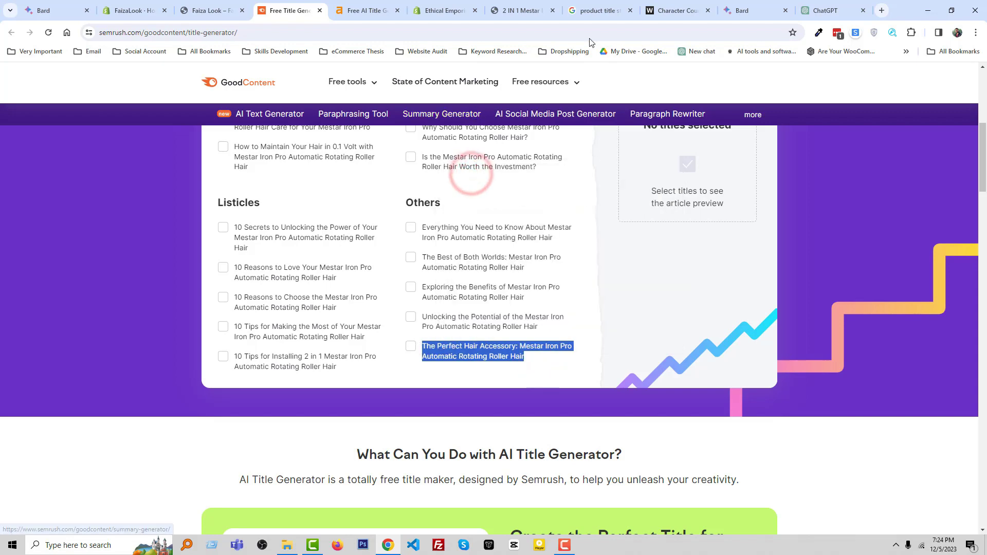
Review the Bard conversation, from the prompt with the Semrush title through the optimized title to the three additional title options
left_click(738, 11)
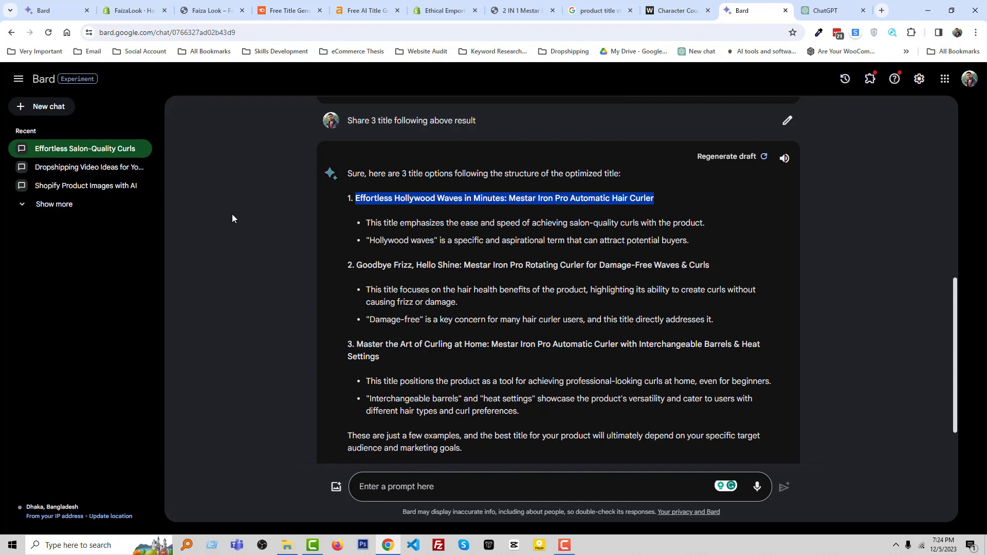
scroll(445, 225, "up", 10)
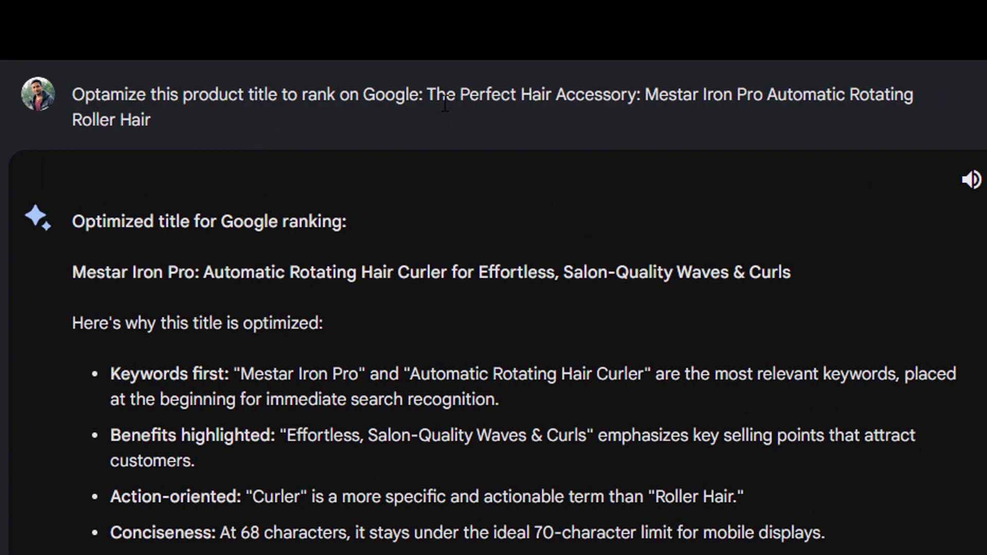
left_click_drag(433, 98, 145, 247)
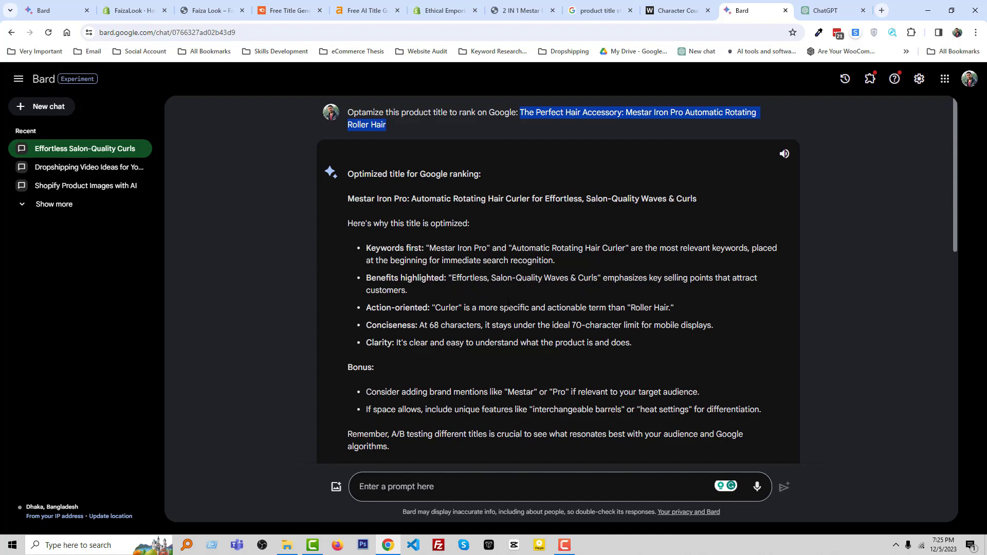
scroll(507, 302, "down", 4)
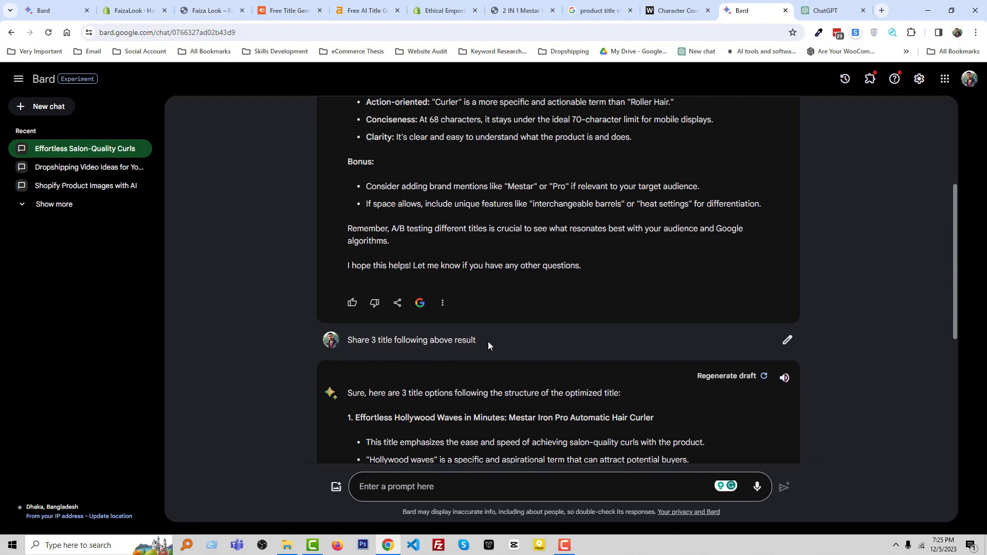
scroll(489, 342, "up", 4)
scroll(401, 278, "down", 1)
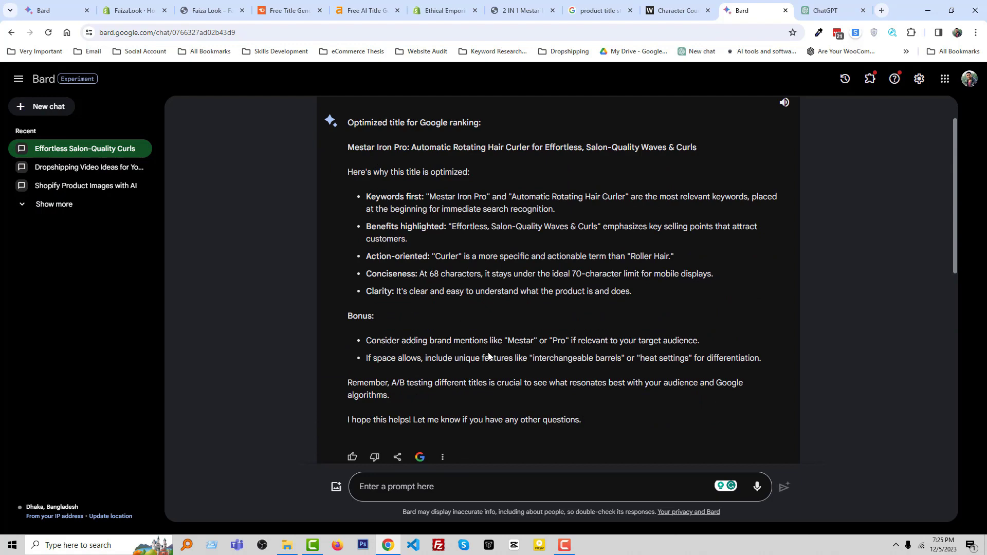
scroll(483, 350, "down", 6)
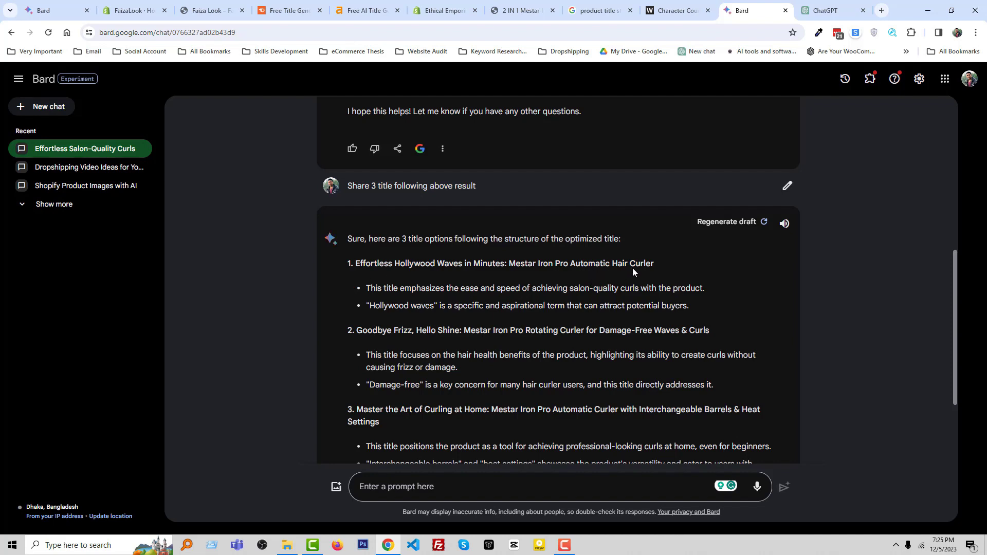
Replace the character counter's text with Bard's title "Effortless Hollywood Waves in Minutes: Mestar Iron Pro Automatic Hair Curler" and check Google's recommended title length
left_click_drag(669, 265, 364, 265)
right_click(364, 264)
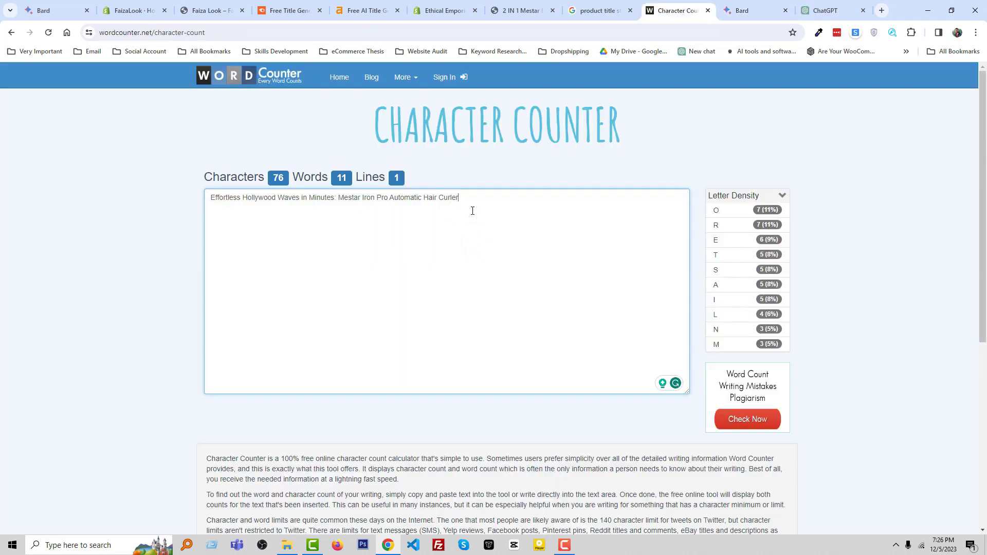
left_click(600, 11)
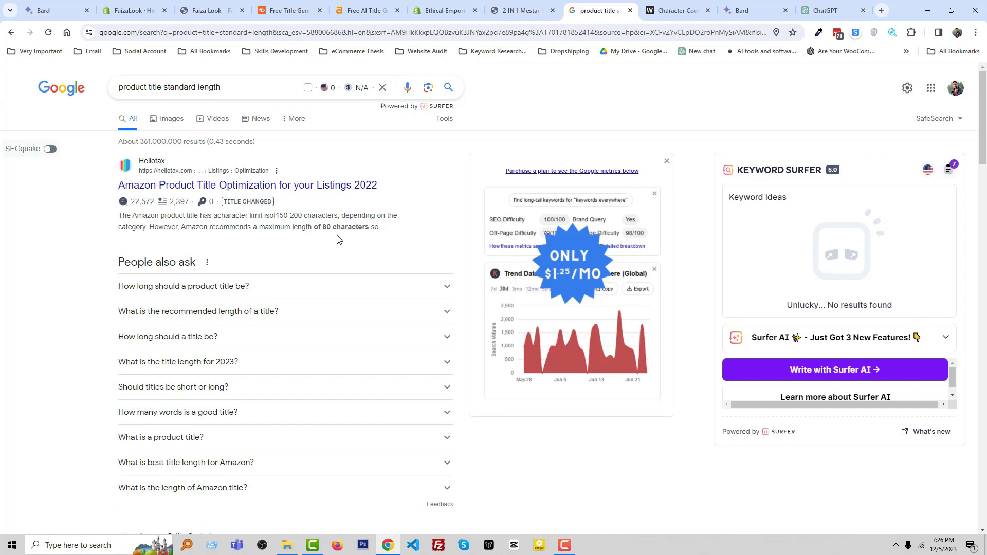
left_click(675, 4)
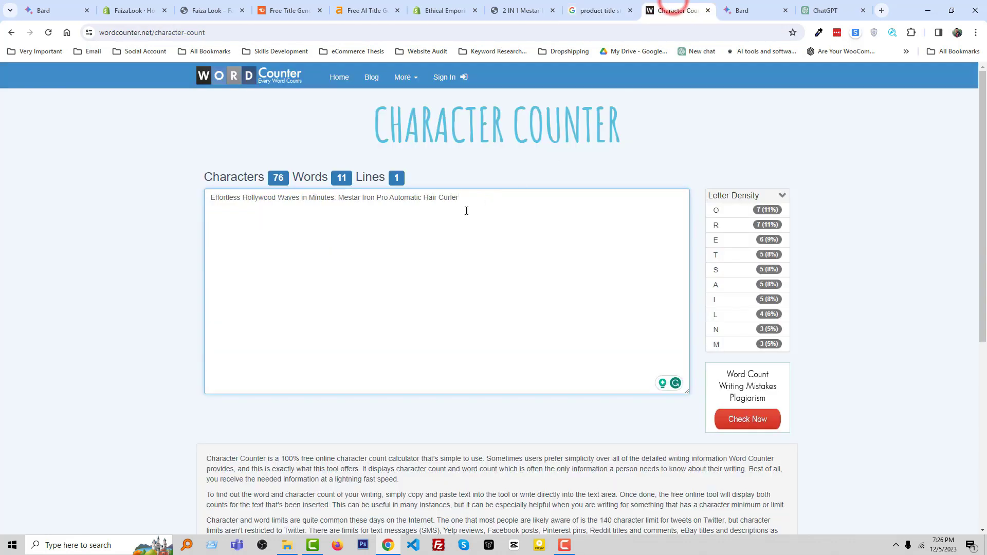
Copy the entire "Effortless Hollywood Waves in Minutes: Mestar Iron Pro Automatic Hair Curler" title from the character counter
left_click_drag(481, 196, 190, 198)
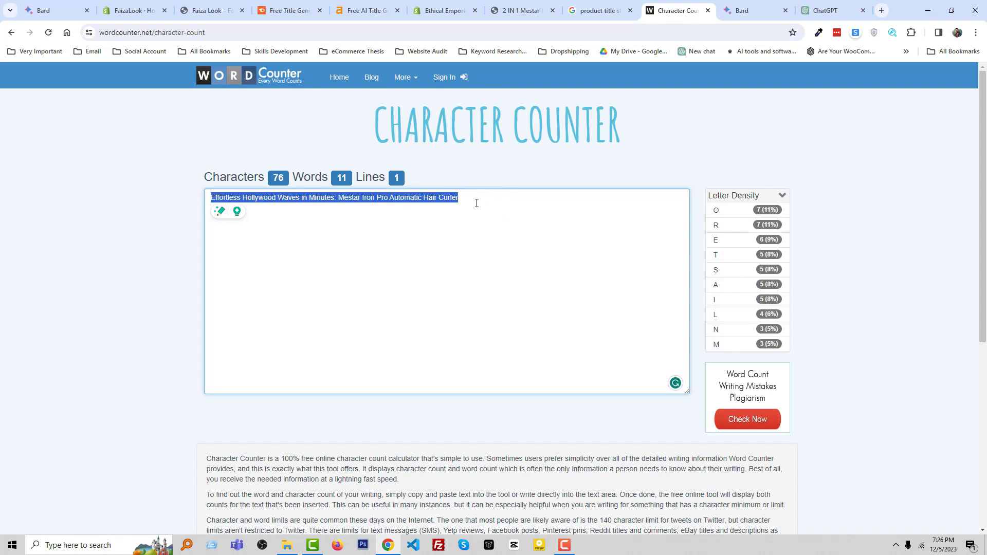
left_click(496, 200)
key("ctrl+a")
right_click(432, 201)
left_click(459, 249)
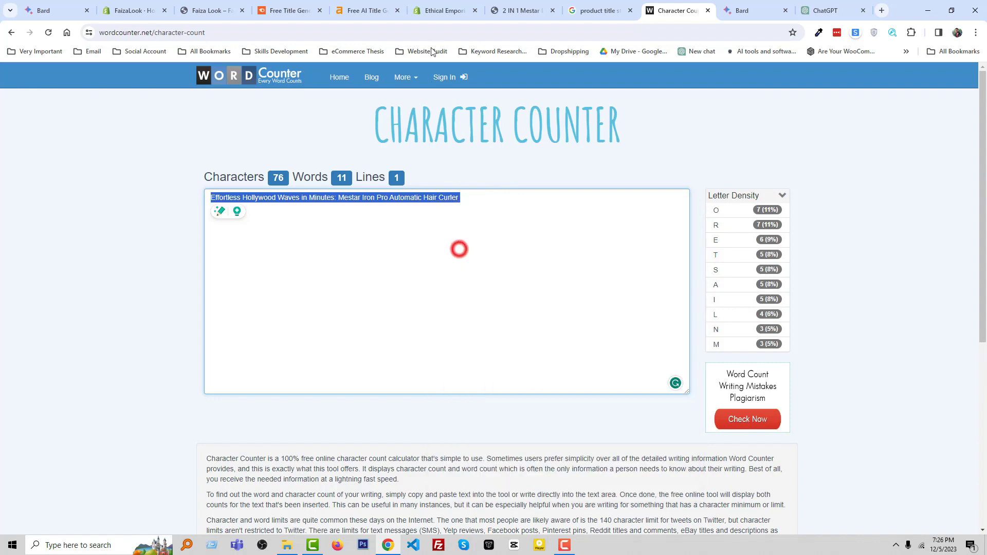
Set the Shopify product's title to "Effortless Hollywood Waves in Minutes: Mestar Iron Pro Automatic Hair Curler" and save the product
left_click(441, 3)
key("ctrl+v")
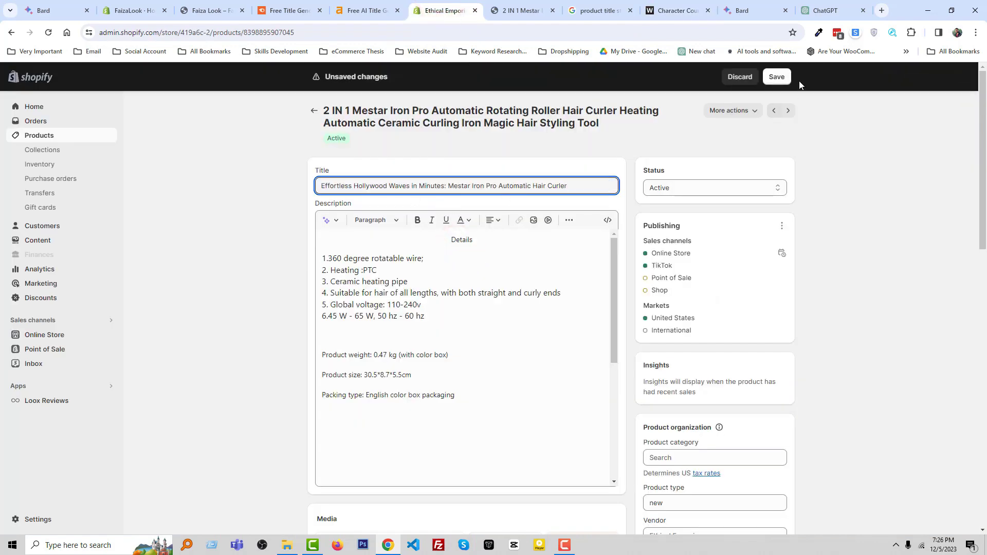
left_click(776, 76)
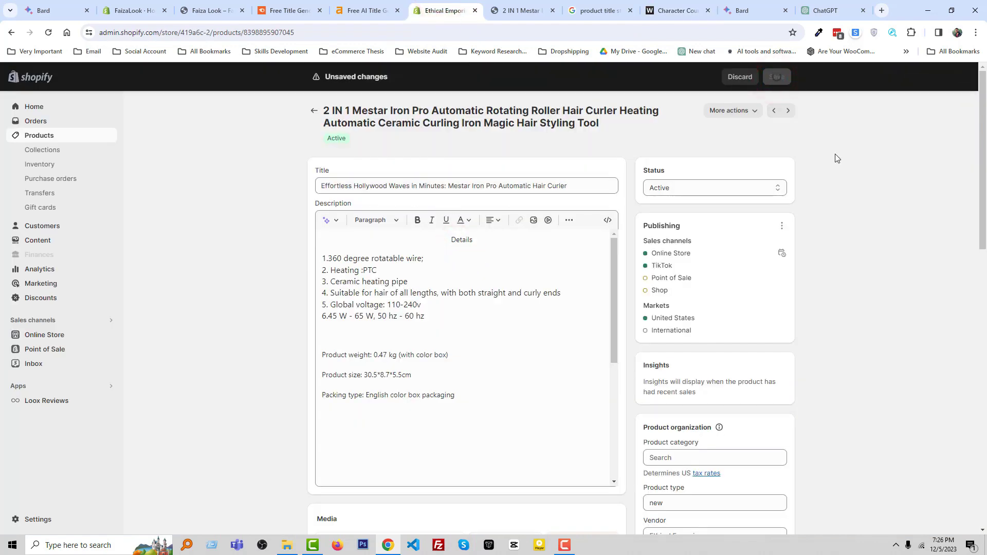